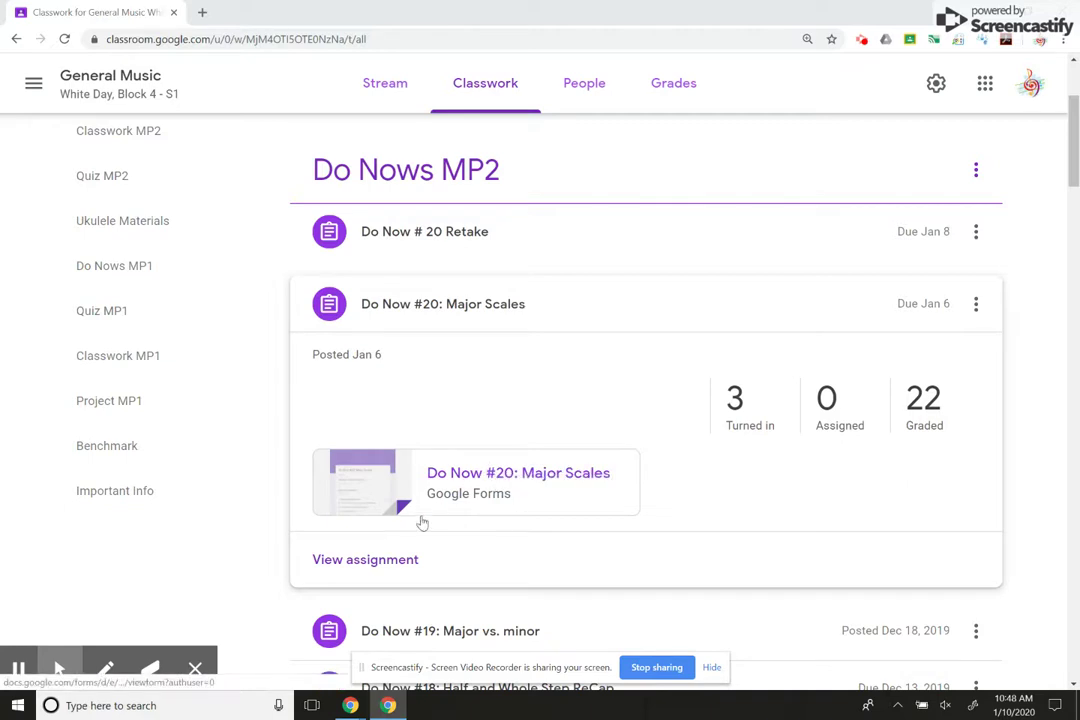
Scroll back to the top of the General Music Classwork page
{"action": "scroll", "coordinate": [530, 272], "scroll_direction": "up", "scroll_amount": 3}
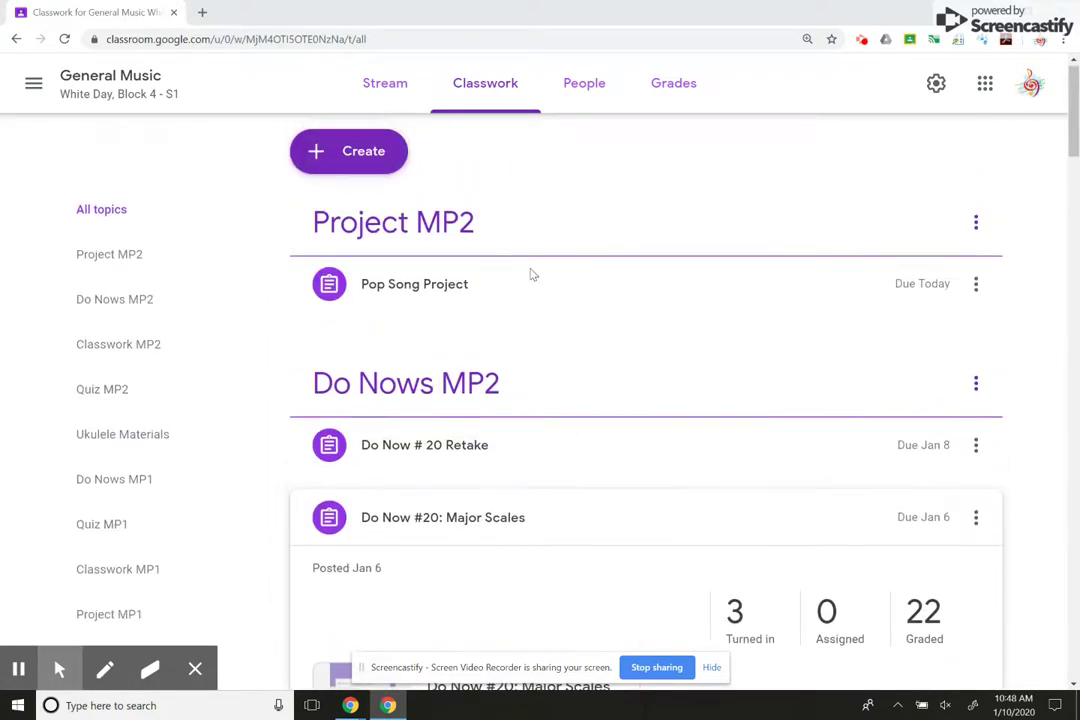
Start a new assignment titled 'Do Now # 21: Tonic Chords' and choose to attach a Google Drive file
{"action": "left_click", "coordinate": [375, 165]}
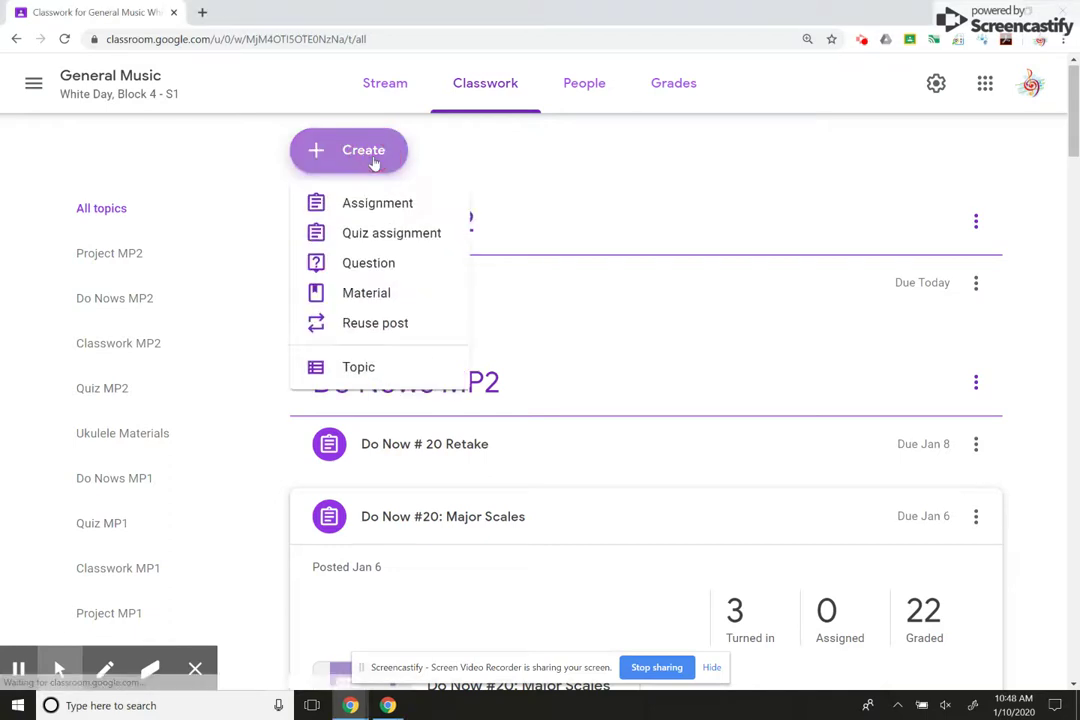
{"action": "left_click", "coordinate": [381, 210]}
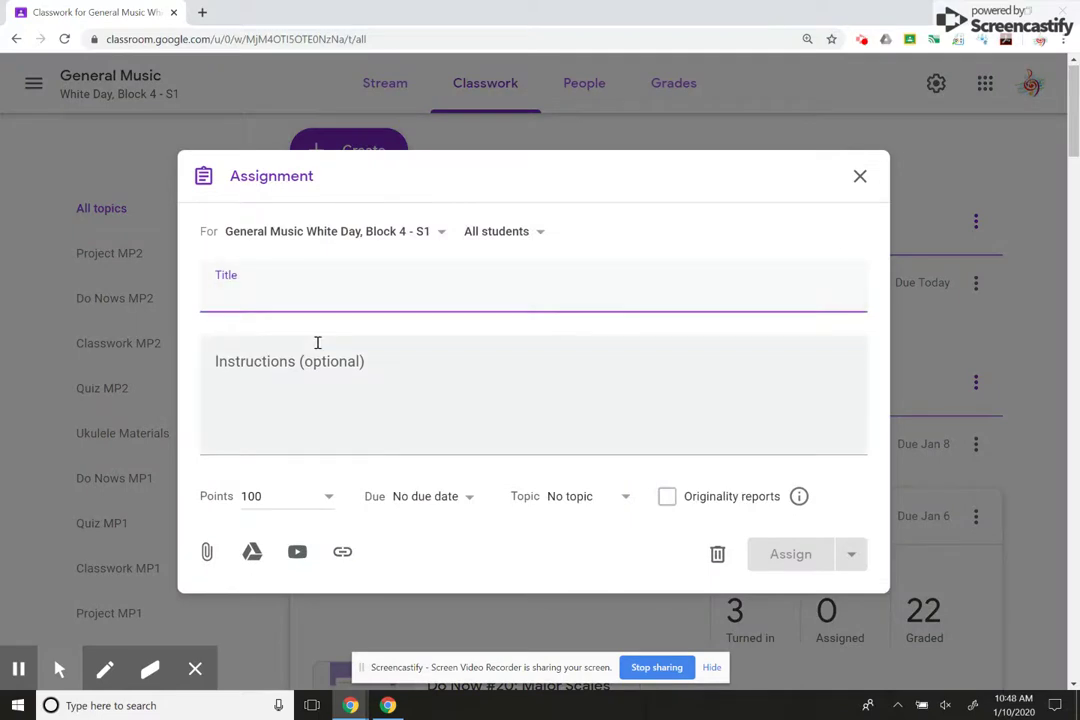
{"action": "type", "text": "Do Now"}
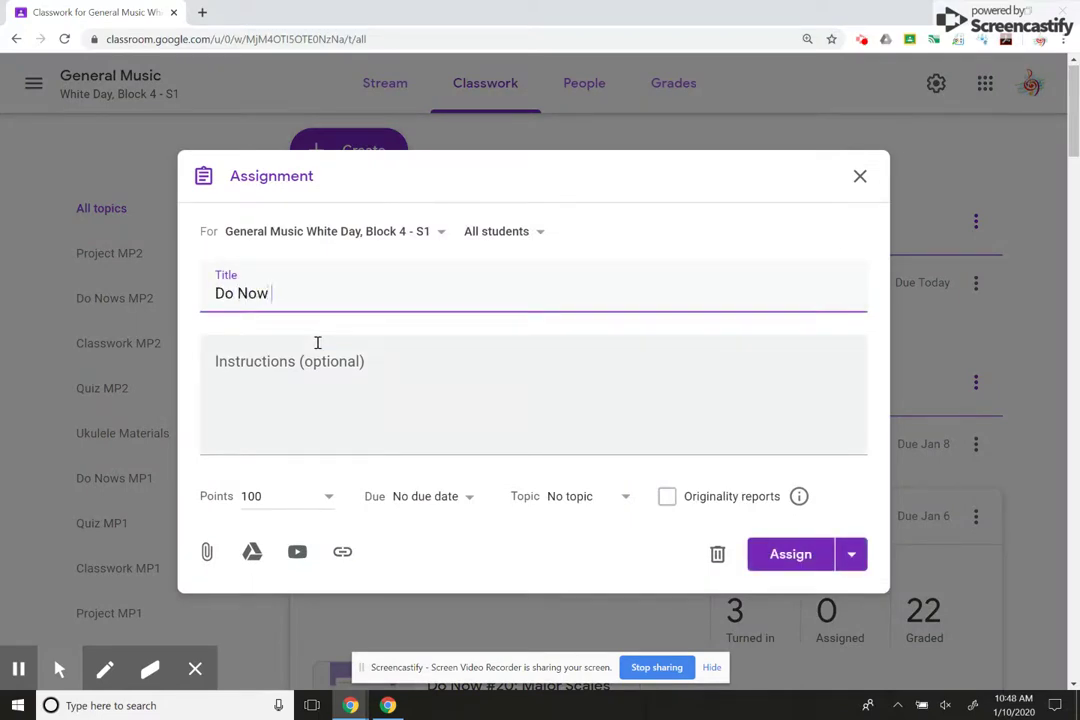
{"action": "type", "text": " # 21: Tonic "}
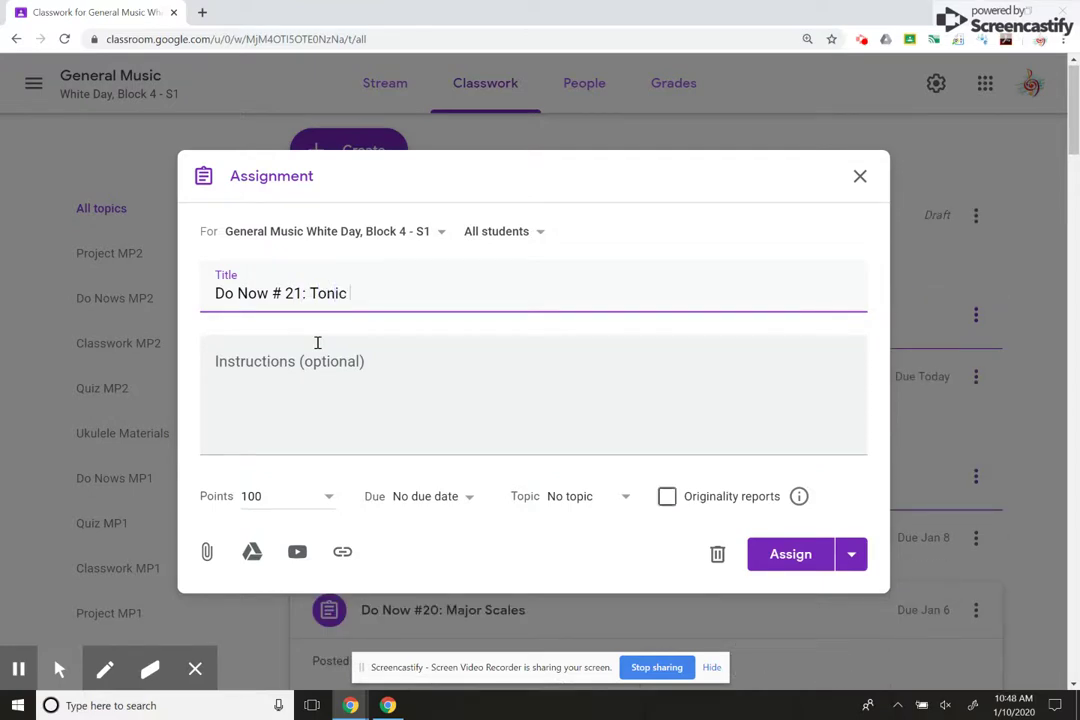
{"action": "type", "text": "Chords"}
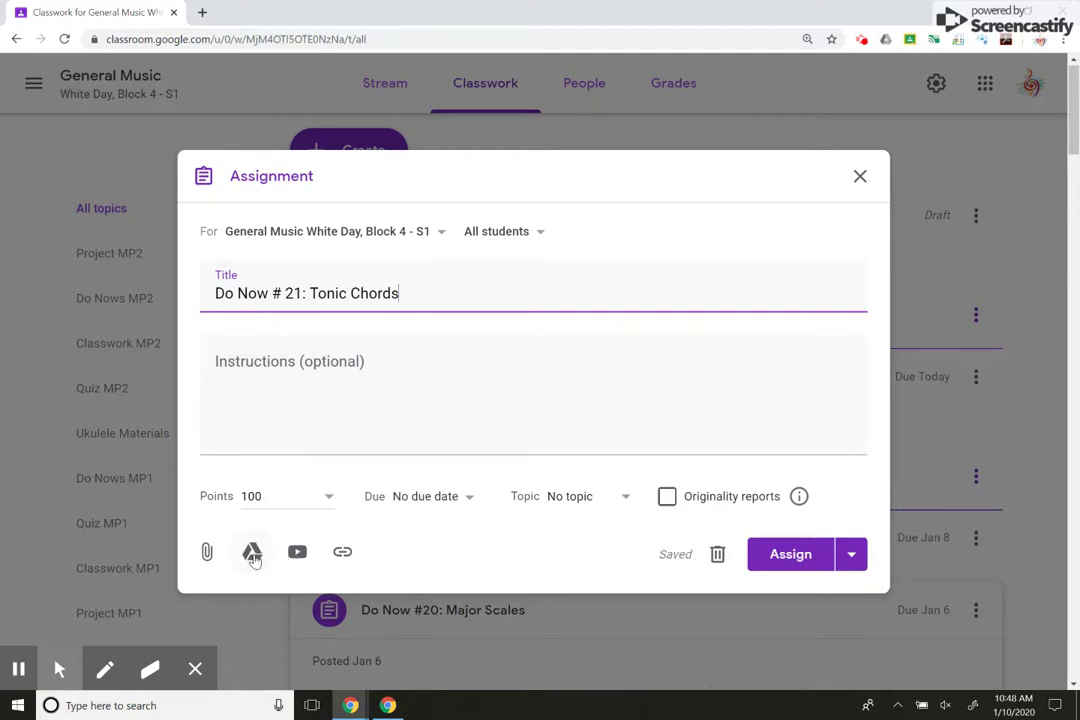
{"action": "left_click", "coordinate": [252, 554]}
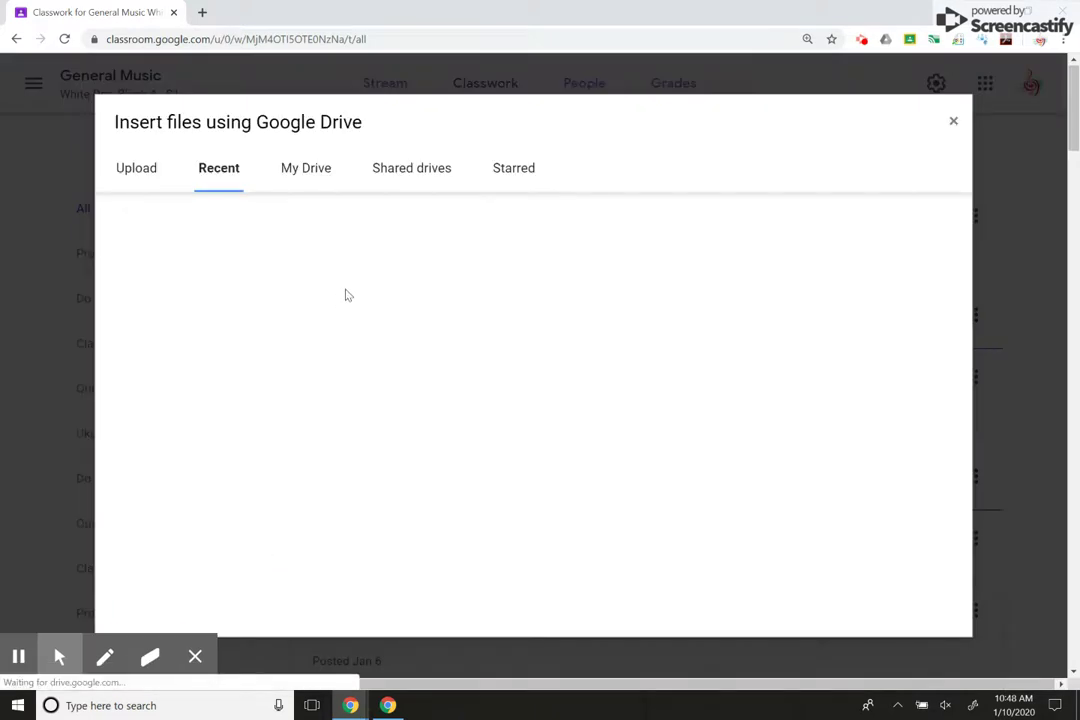
Search My Drive for 'do now #21' and attach the Do Now #21: Tonic Chord form
{"action": "left_click", "coordinate": [322, 175]}
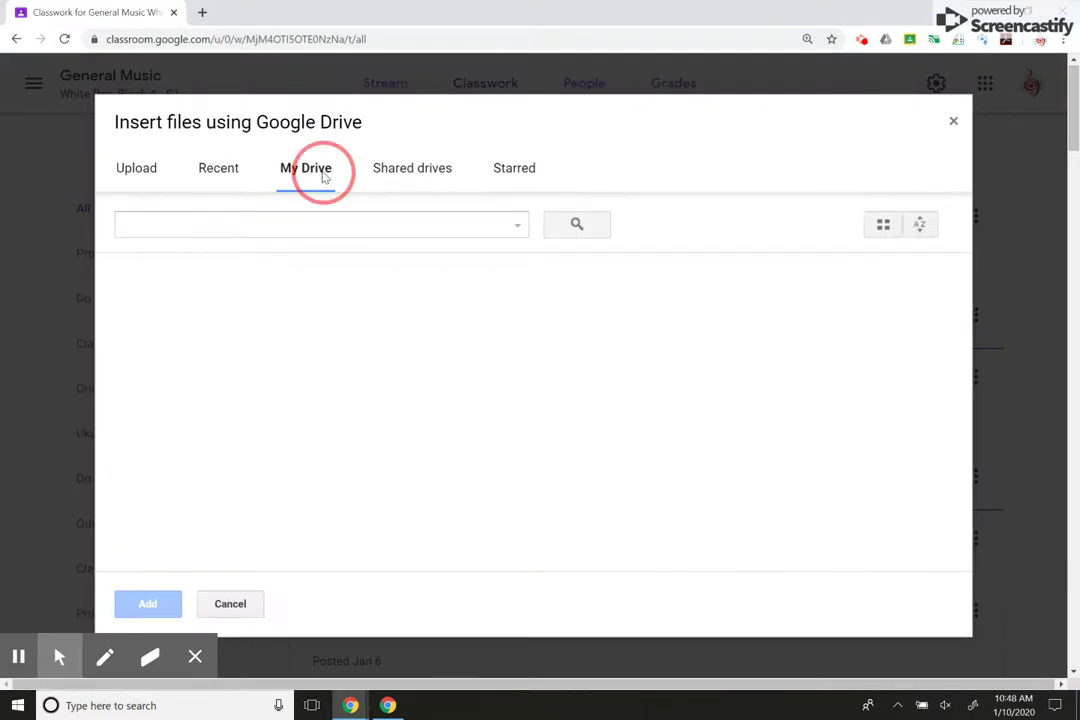
{"action": "left_click", "coordinate": [302, 225]}
{"action": "type", "text": "do now "}
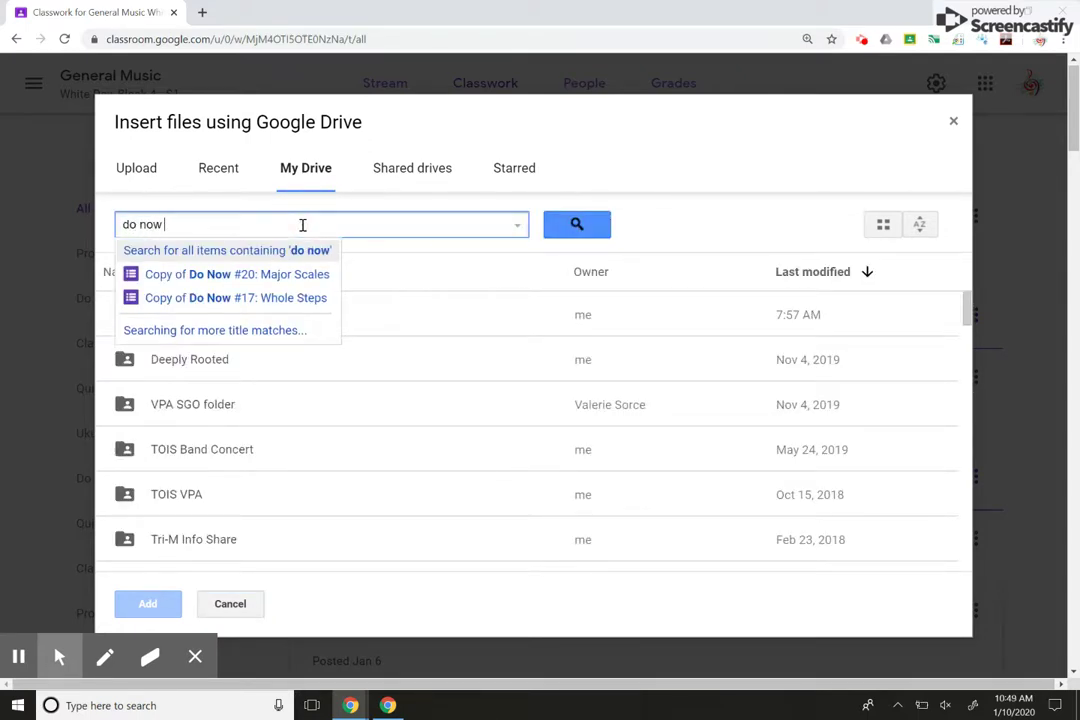
{"action": "type", "text": "#21"}
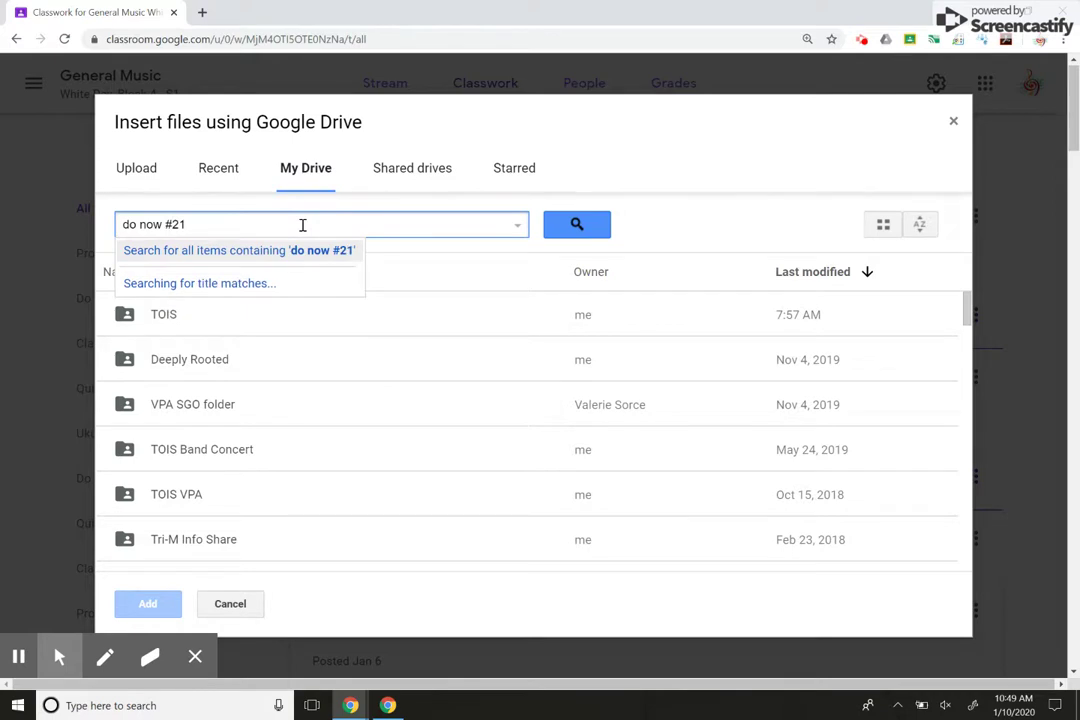
{"action": "key", "text": "Return"}
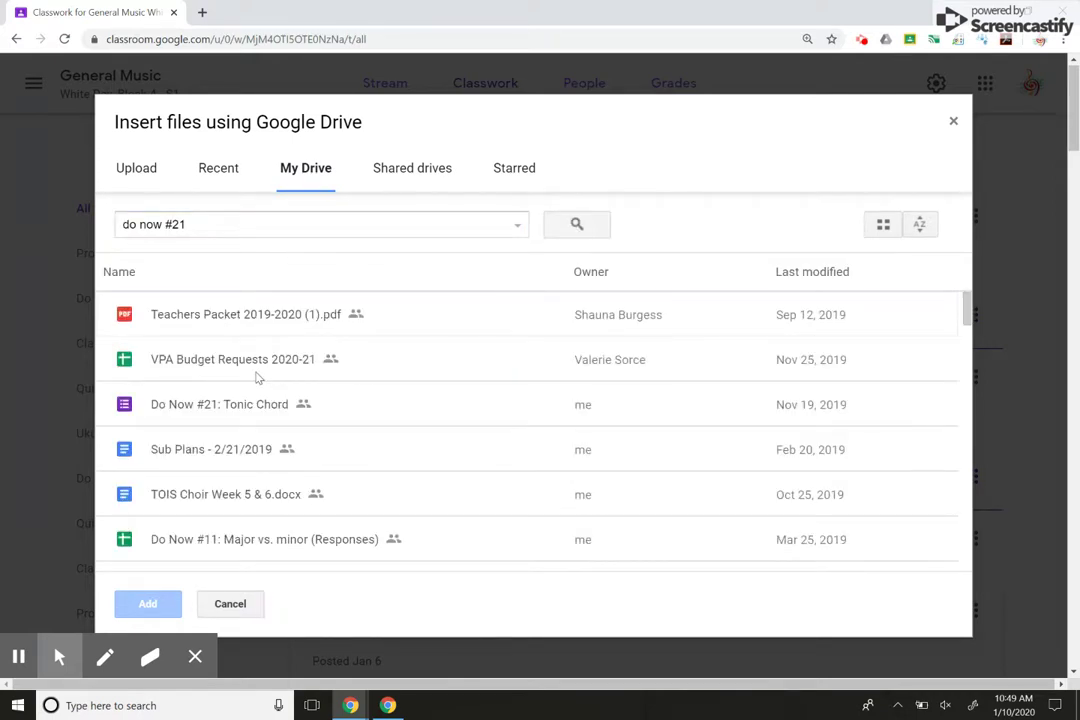
{"action": "left_click", "coordinate": [256, 405]}
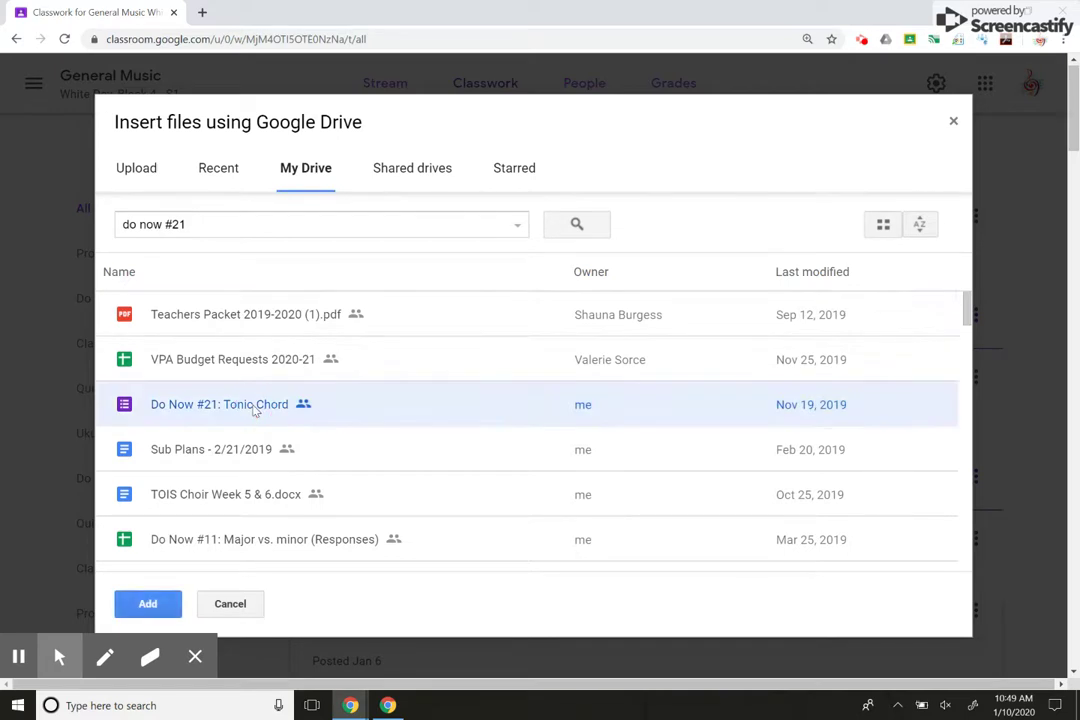
{"action": "left_click", "coordinate": [152, 606]}
Retitle the assignment 'Do Now # 21: Tonic Chord' and leave Chromebook locked mode off
{"action": "left_click", "coordinate": [415, 175]}
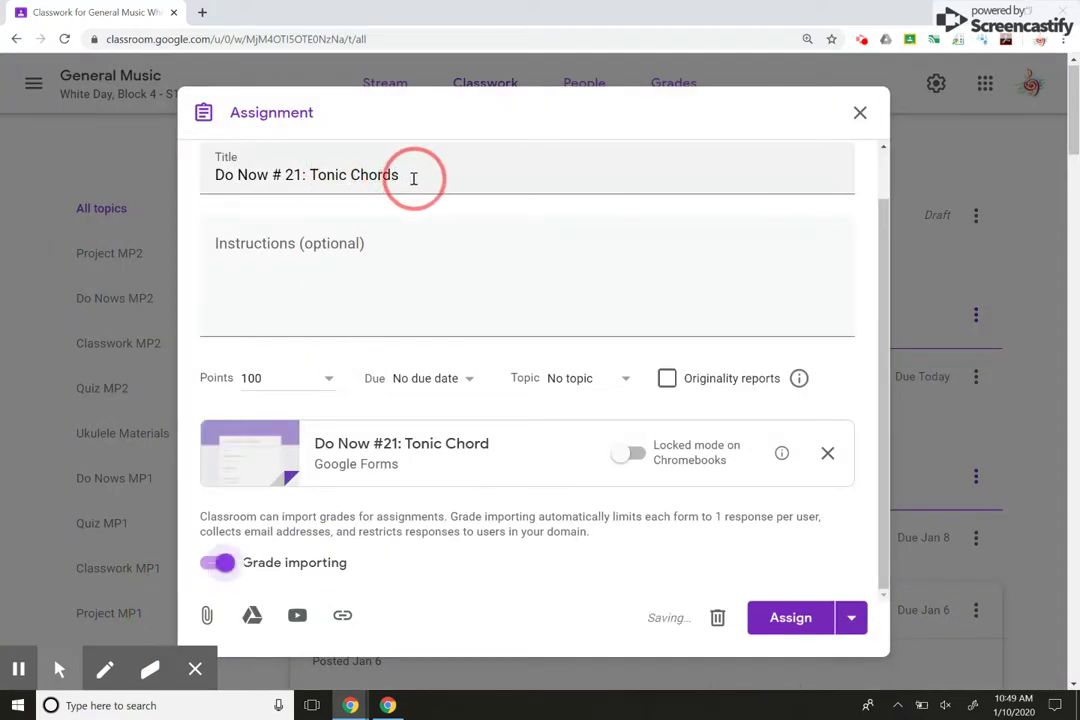
{"action": "key", "text": "BackSpace"}
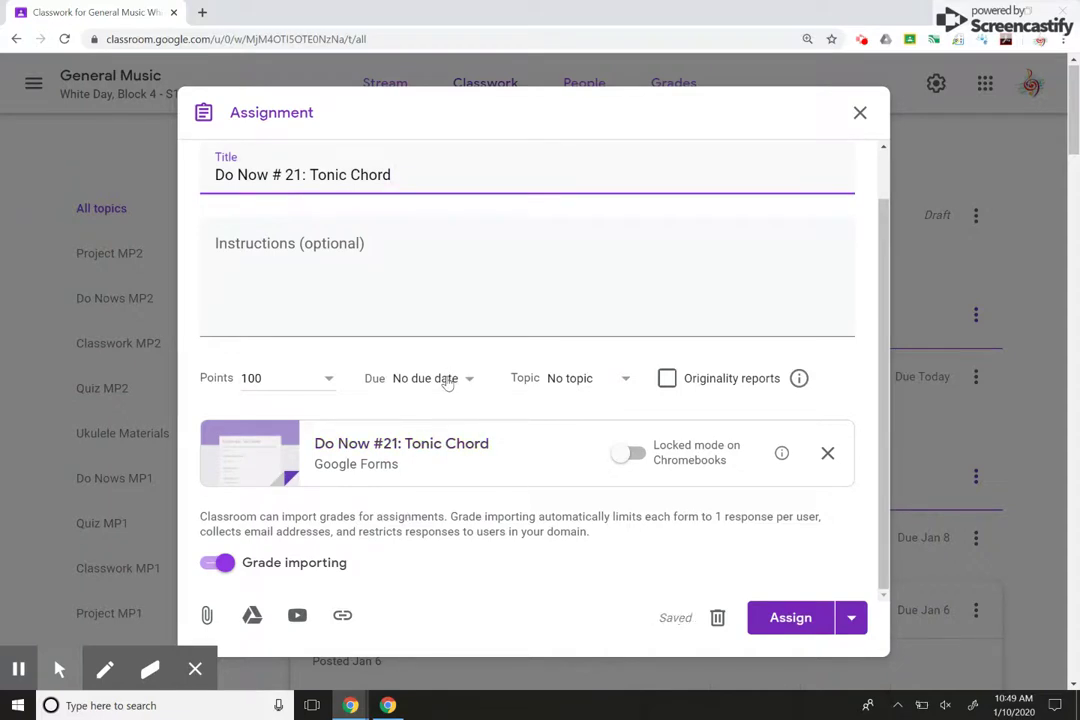
{"action": "left_click", "coordinate": [634, 455]}
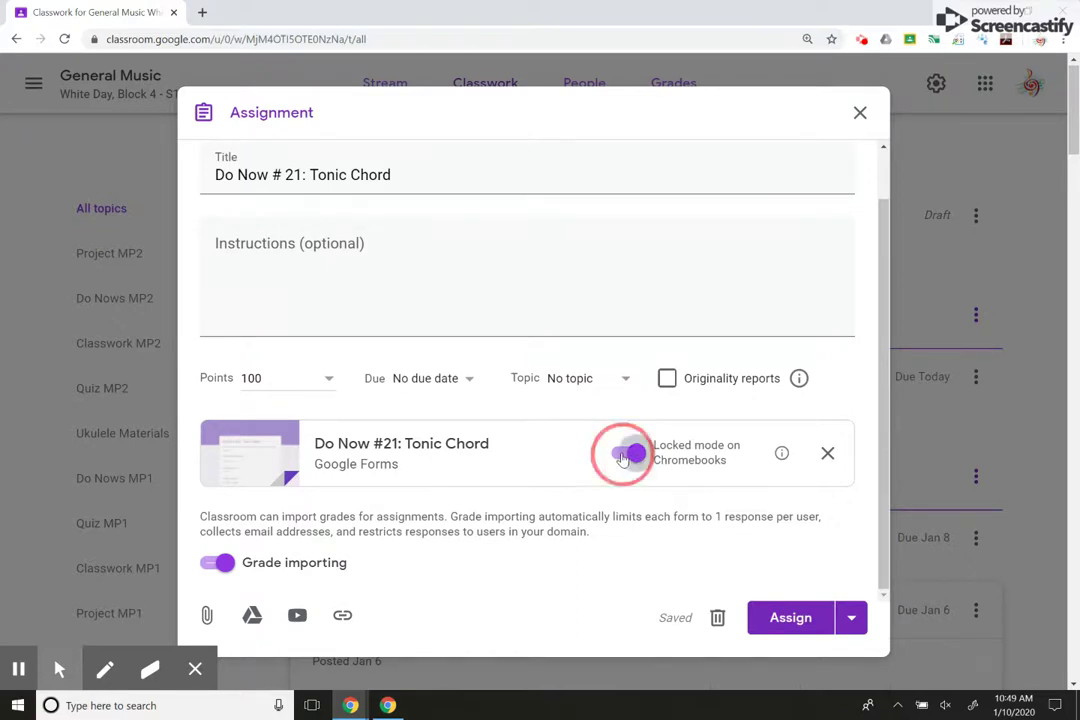
{"action": "left_click", "coordinate": [633, 455]}
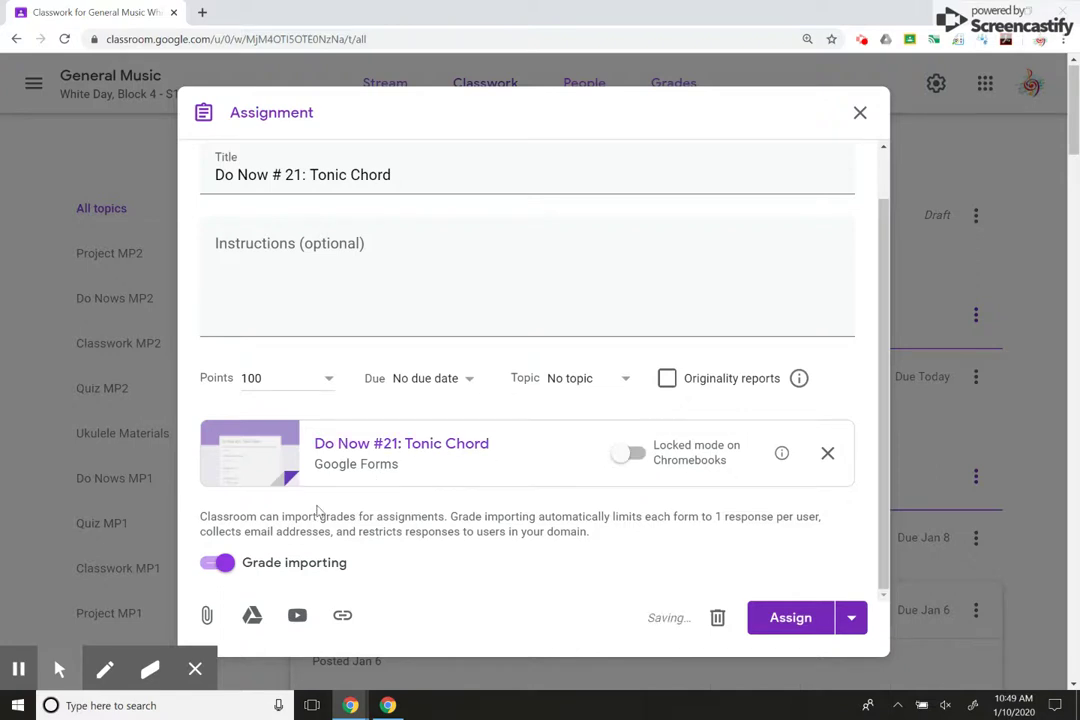
{"action": "scroll", "coordinate": [400, 540], "scroll_direction": "down", "scroll_amount": 1}
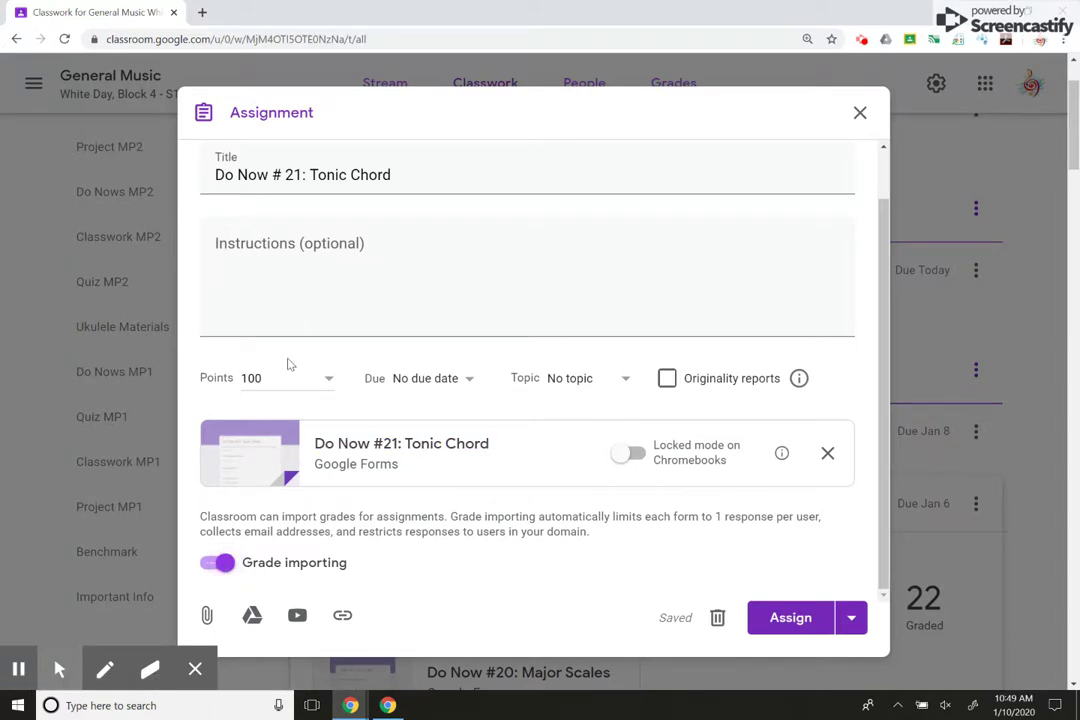
{"action": "left_click", "coordinate": [430, 380]}
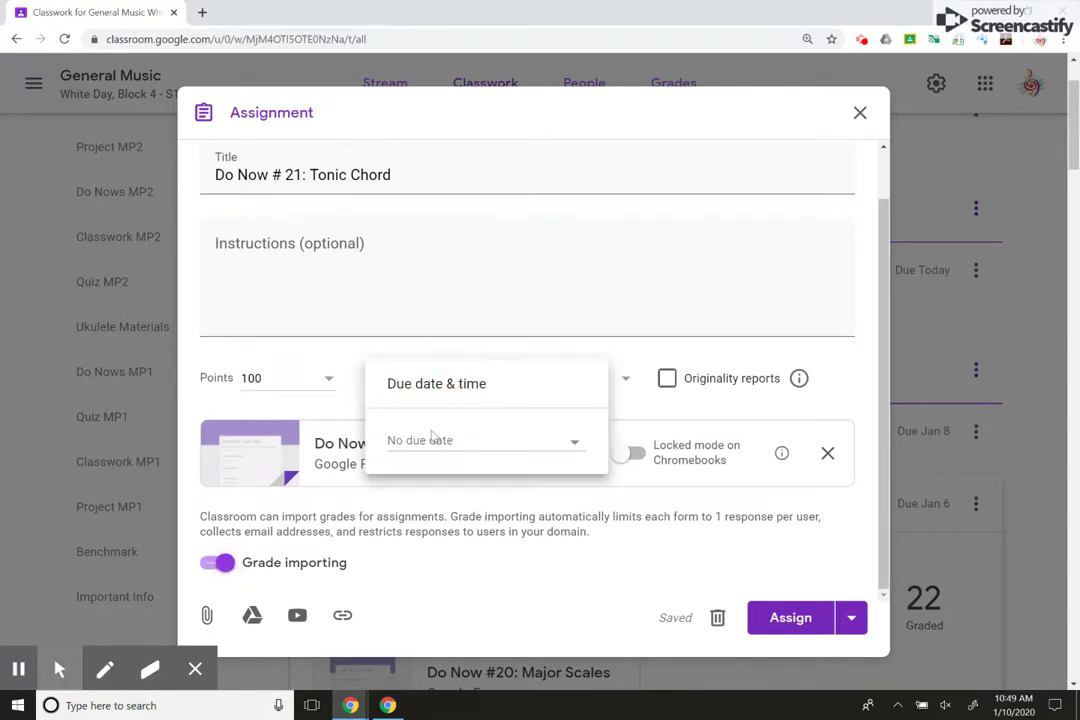
{"action": "left_click", "coordinate": [621, 351]}
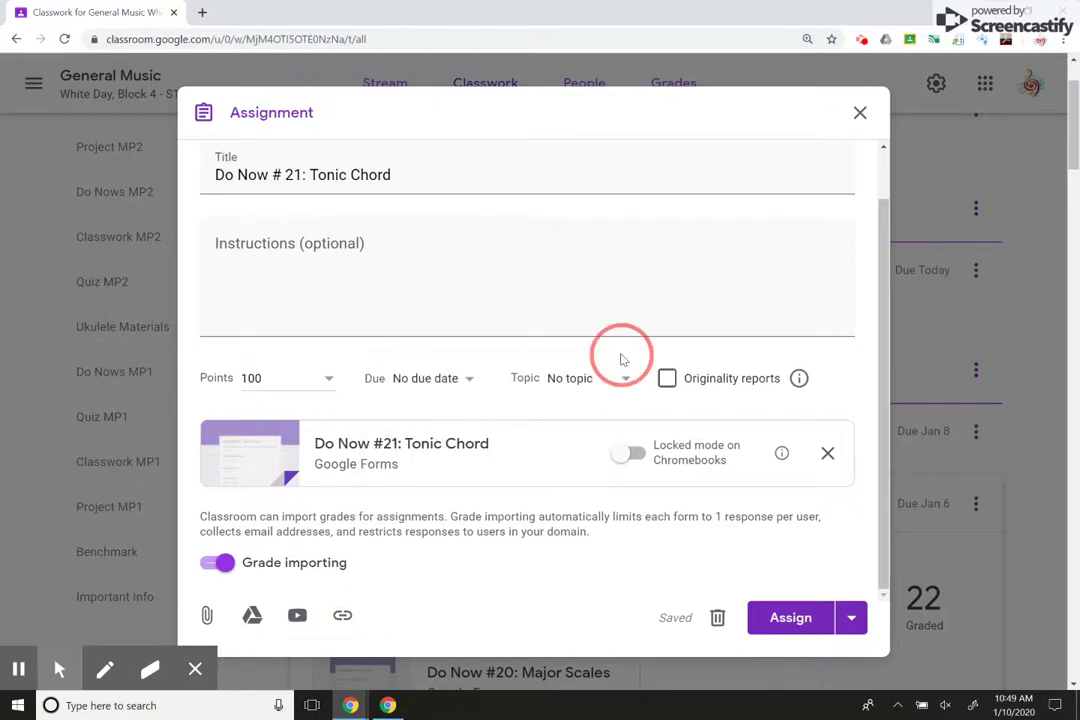
{"action": "left_click", "coordinate": [574, 390]}
{"action": "left_click", "coordinate": [676, 324]}
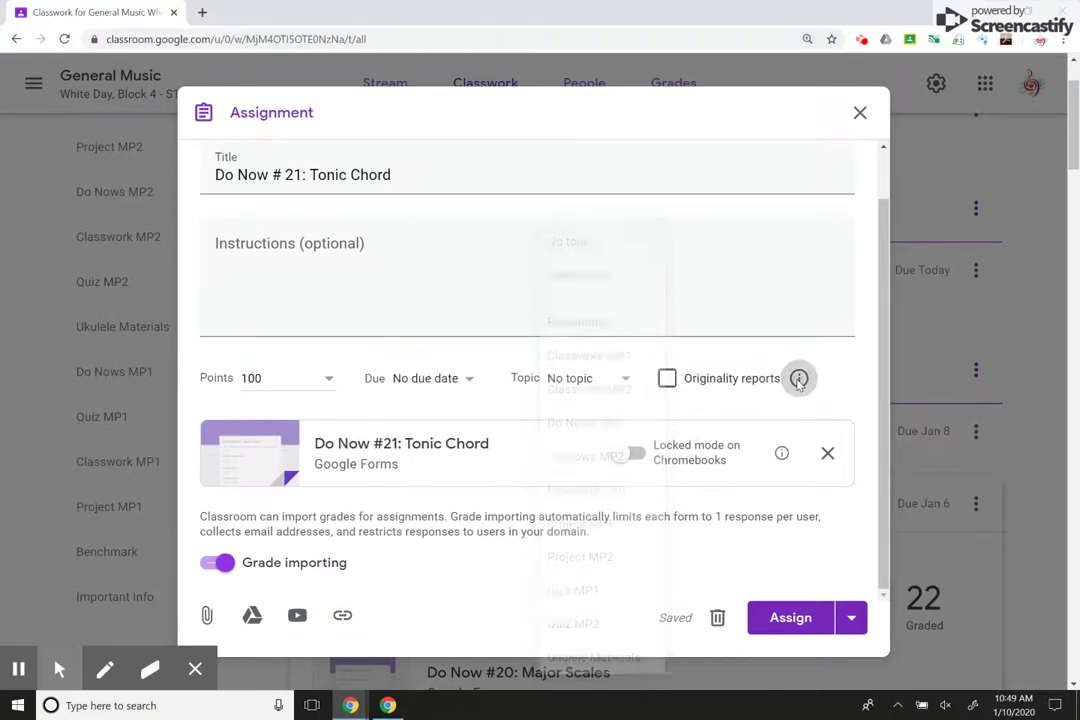
{"action": "mouse_move", "coordinate": [799, 381]}
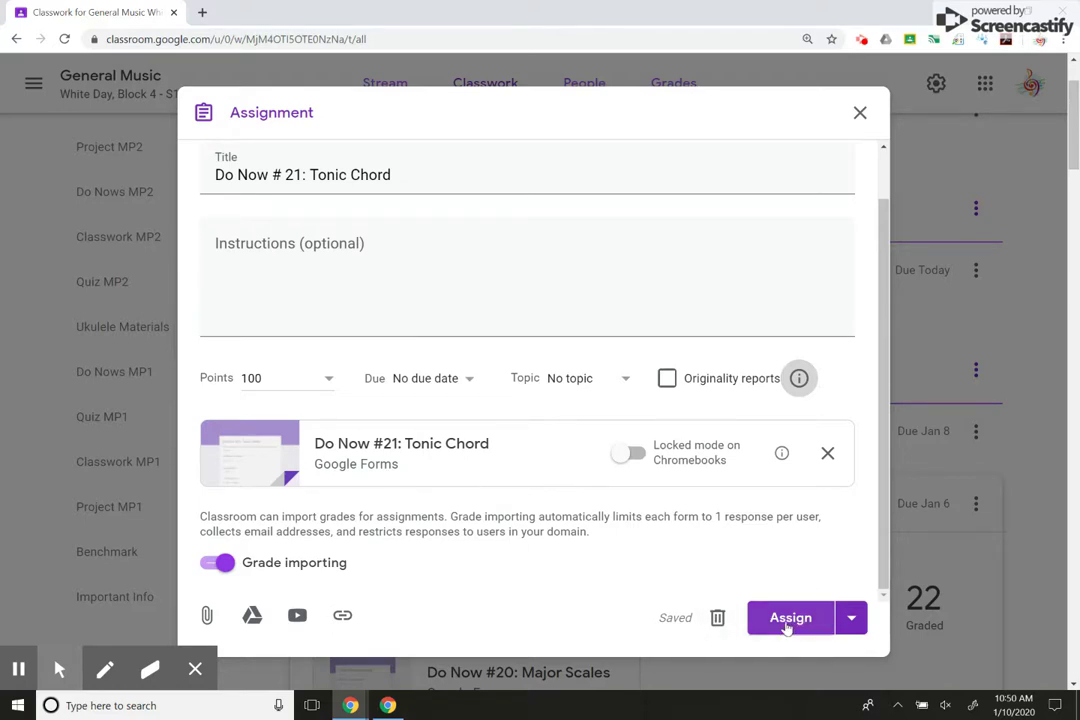
{"action": "left_click", "coordinate": [851, 618]}
{"action": "left_click", "coordinate": [716, 620]}
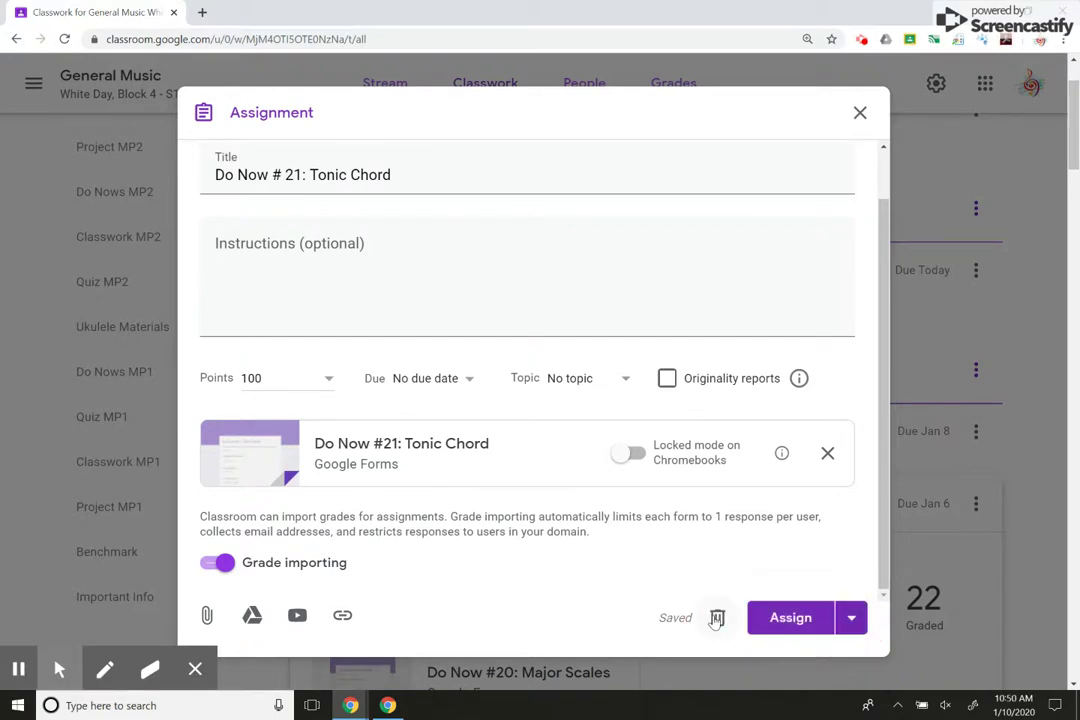
Discard the new draft and open the Do Now #20: Major Scales assignment's instructions
{"action": "left_click", "coordinate": [718, 620]}
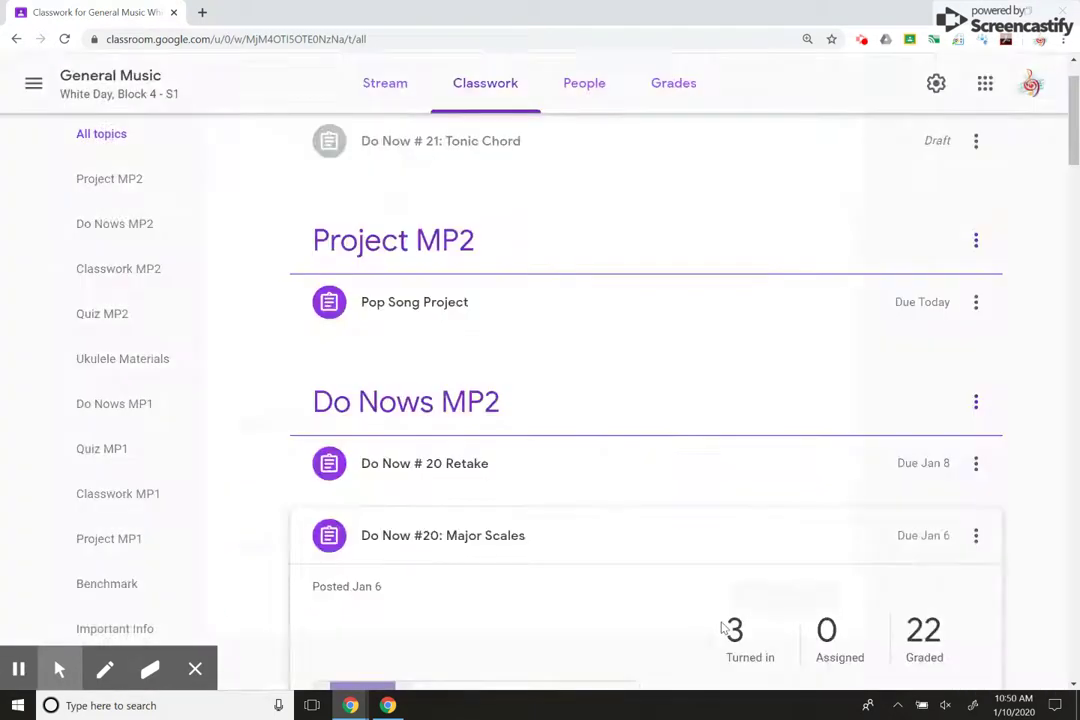
{"action": "scroll", "coordinate": [535, 408], "scroll_direction": "down", "scroll_amount": 1}
{"action": "scroll", "coordinate": [535, 408], "scroll_direction": "down", "scroll_amount": 2}
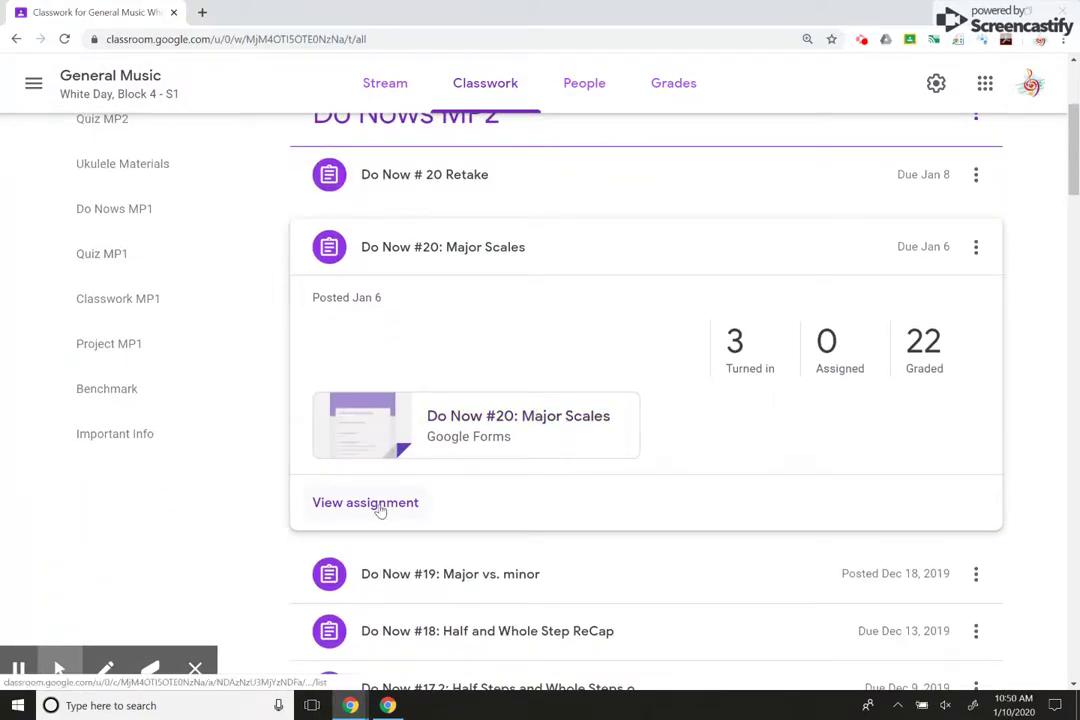
{"action": "left_click", "coordinate": [380, 508]}
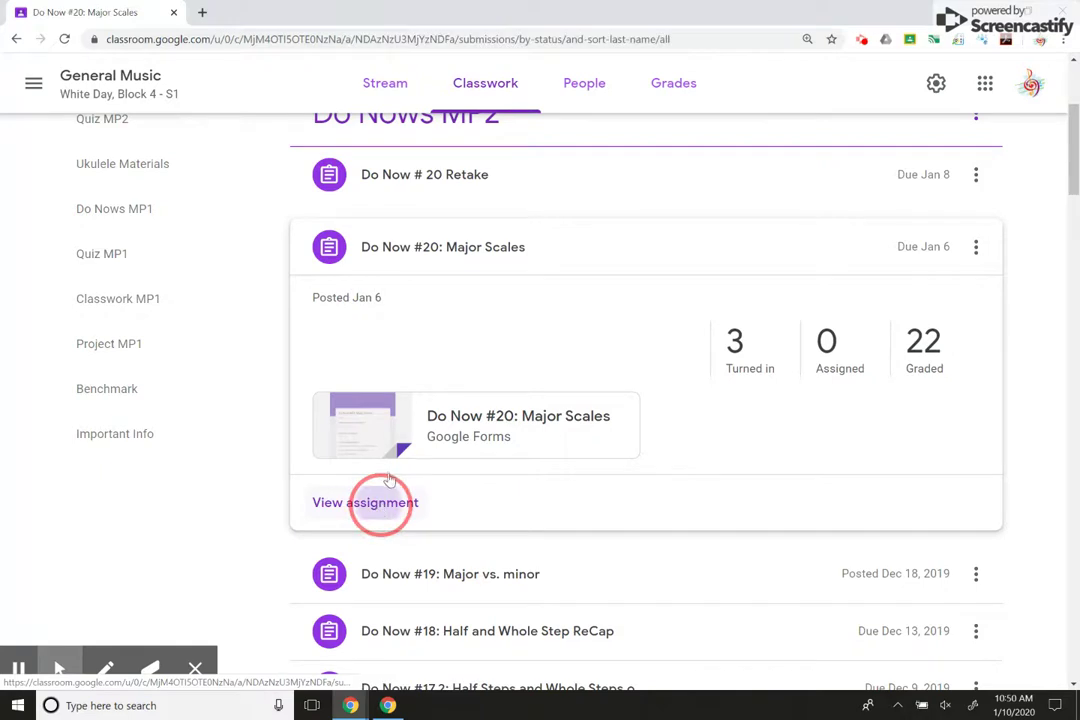
{"action": "left_click", "coordinate": [477, 98]}
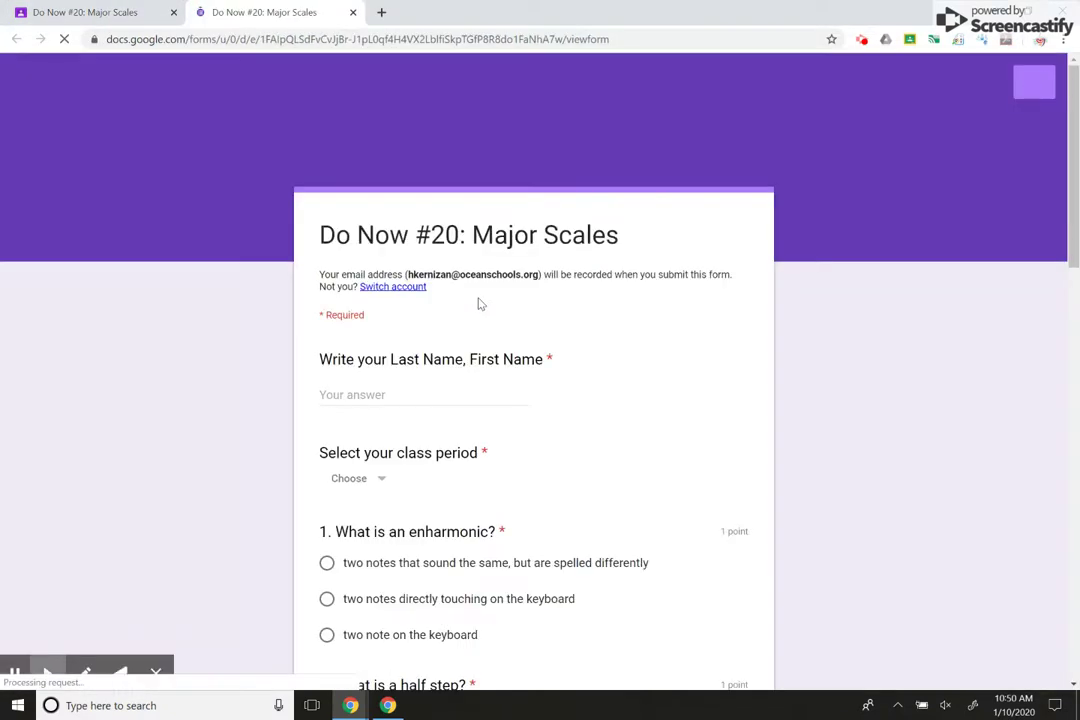
Answer quiz questions 1–4, choosing two half steps for question 3 and 7 for question 4
{"action": "scroll", "coordinate": [415, 393], "scroll_direction": "down", "scroll_amount": 2}
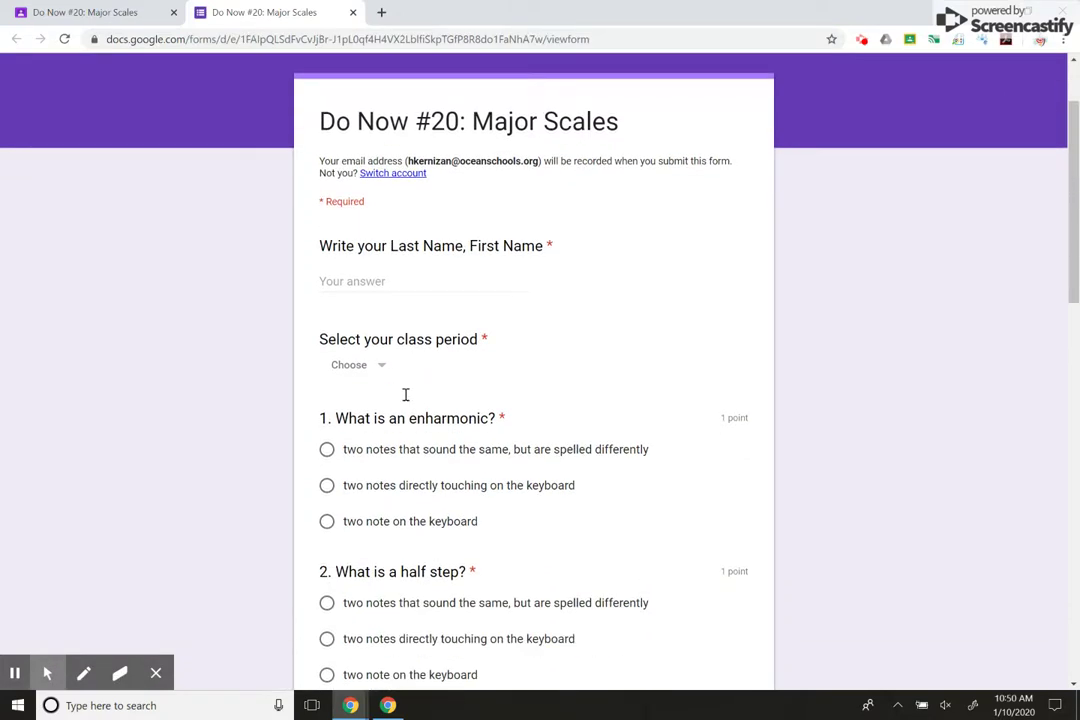
{"action": "left_click", "coordinate": [383, 368]}
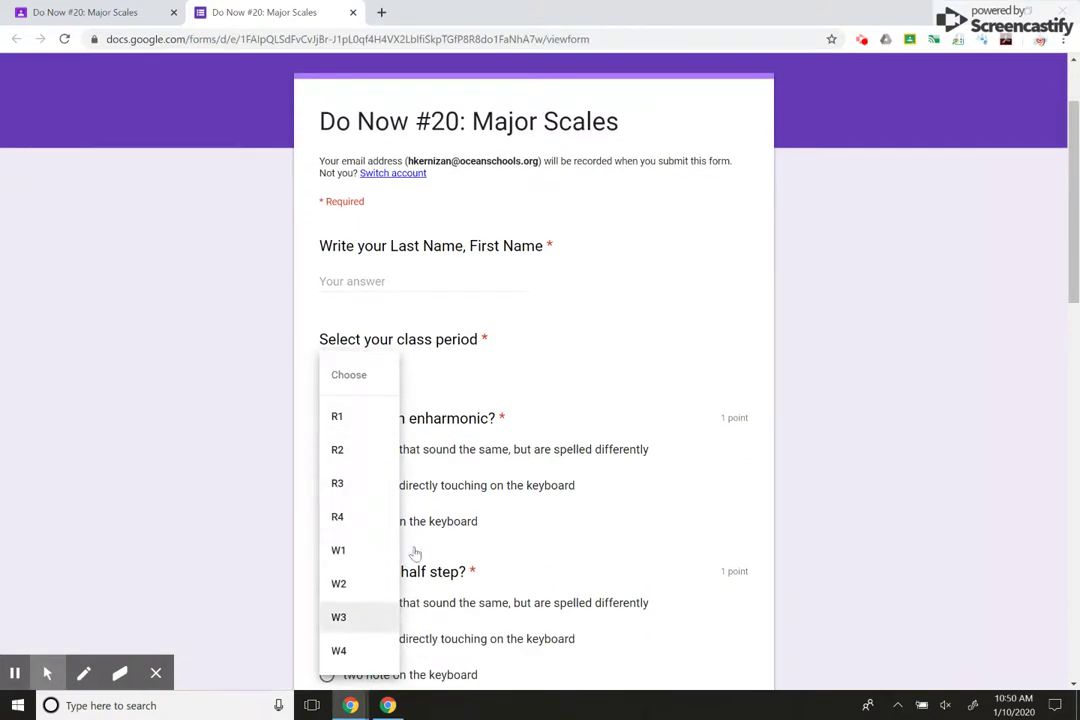
{"action": "left_click", "coordinate": [594, 465]}
{"action": "scroll", "coordinate": [593, 465], "scroll_direction": "down", "scroll_amount": 2}
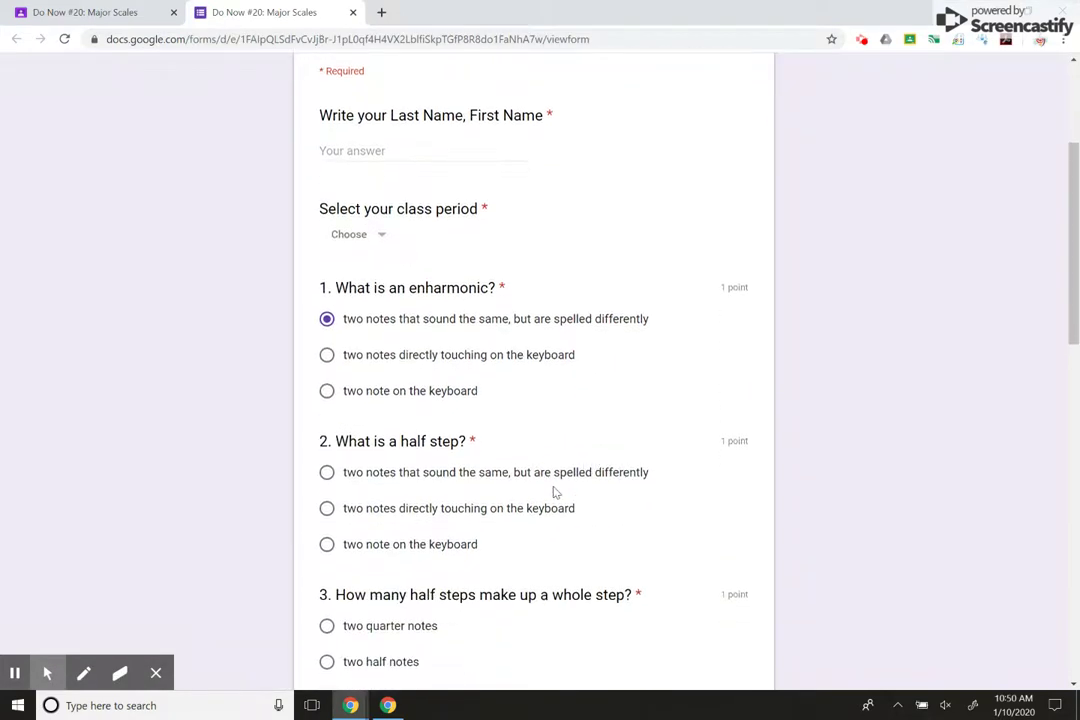
{"action": "left_click", "coordinate": [555, 490]}
{"action": "scroll", "coordinate": [555, 490], "scroll_direction": "down", "scroll_amount": 6}
{"action": "left_click", "coordinate": [405, 320]}
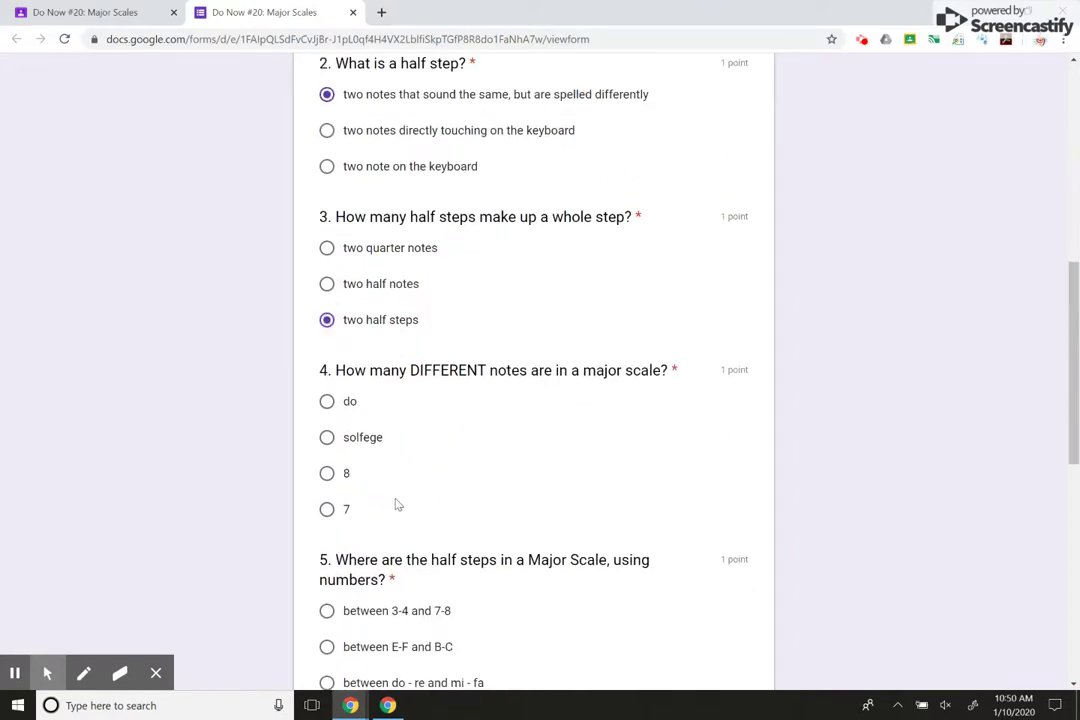
{"action": "left_click", "coordinate": [395, 504]}
Answer questions 5–7, ending with W - W - H - W - W - W - H for question 7
{"action": "scroll", "coordinate": [395, 504], "scroll_direction": "down", "scroll_amount": 3}
{"action": "left_click", "coordinate": [398, 414]}
{"action": "left_click", "coordinate": [407, 506]}
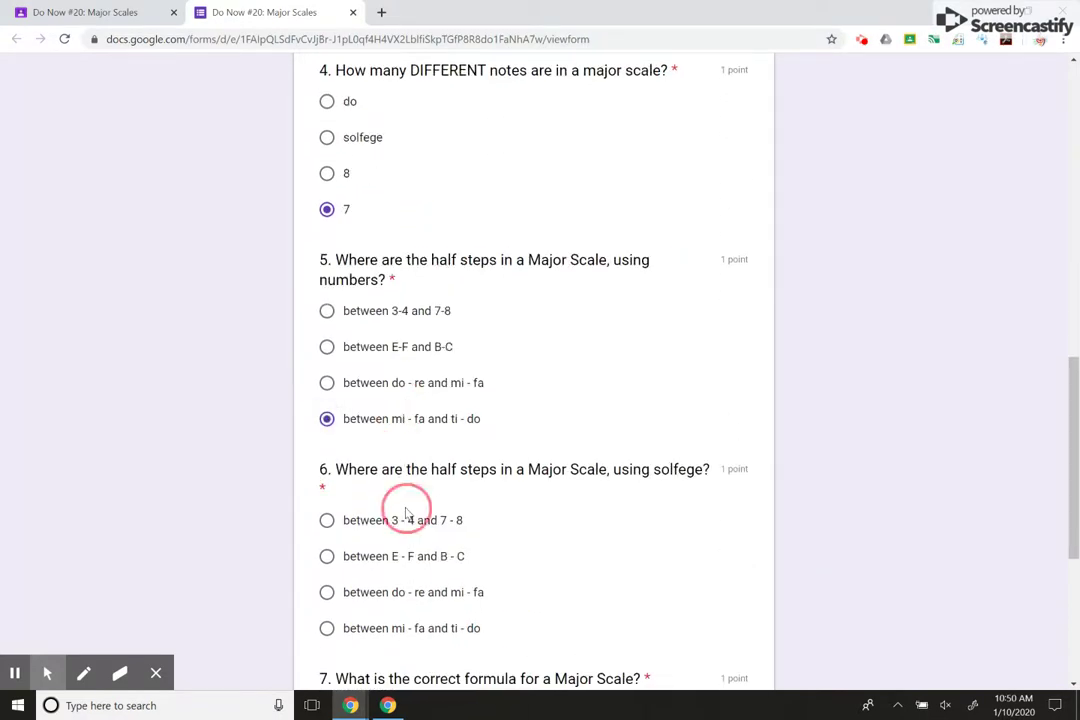
{"action": "scroll", "coordinate": [407, 510], "scroll_direction": "down", "scroll_amount": 1}
{"action": "scroll", "coordinate": [407, 513], "scroll_direction": "down", "scroll_amount": 3}
{"action": "left_click", "coordinate": [405, 430]}
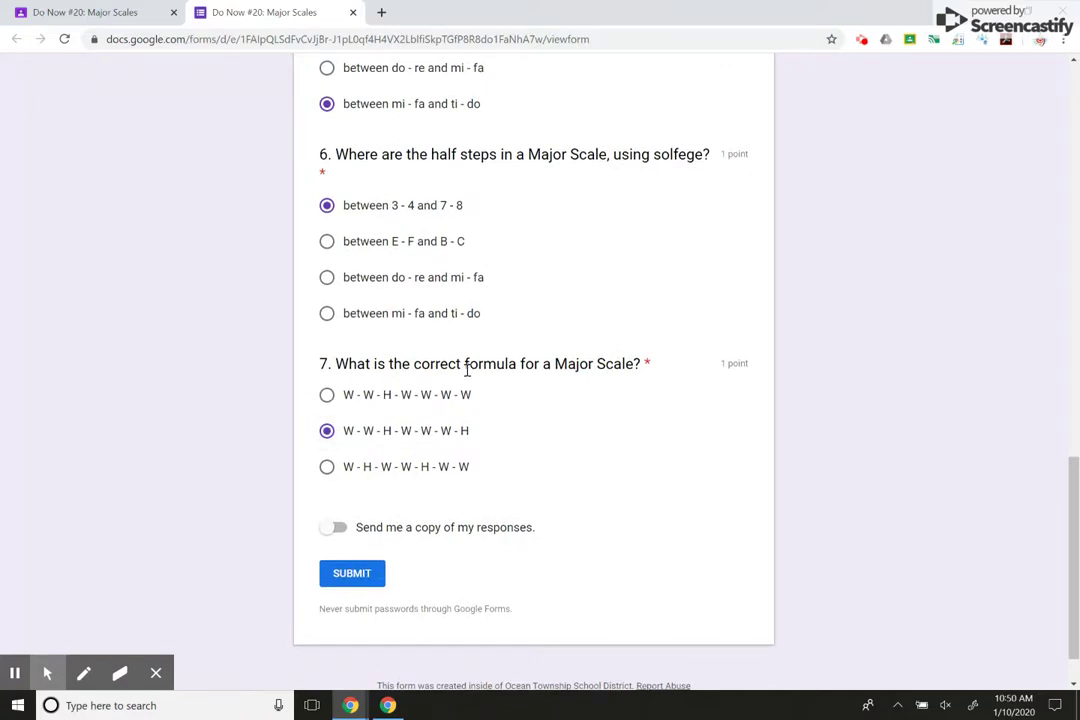
{"action": "scroll", "coordinate": [465, 370], "scroll_direction": "up", "scroll_amount": 15}
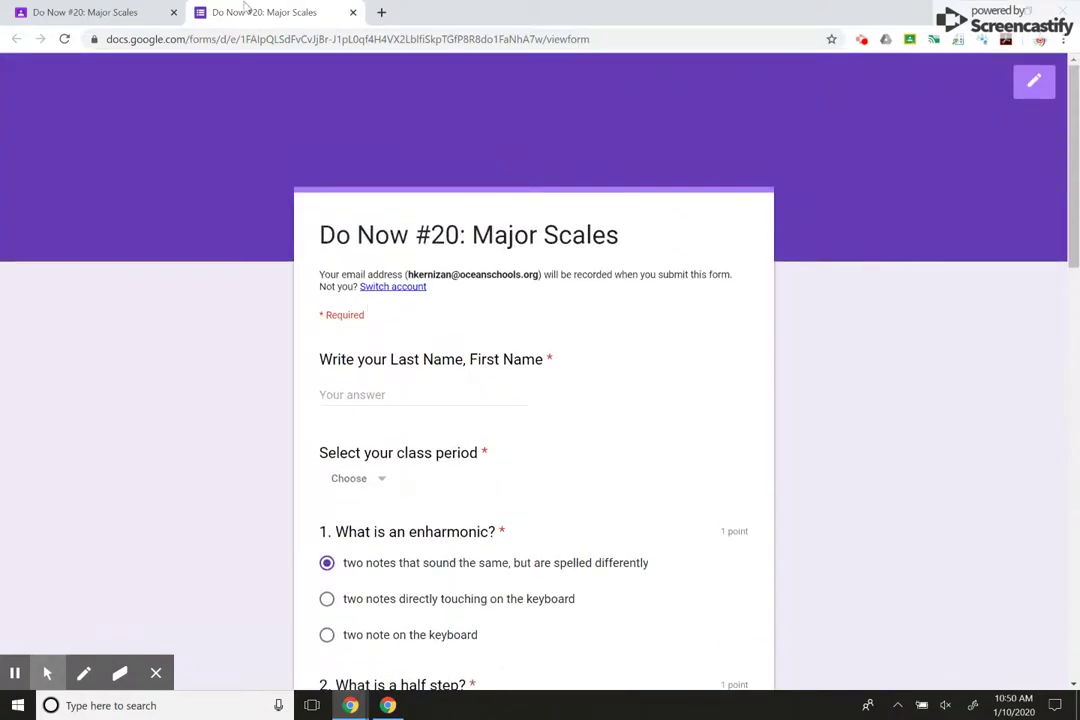
{"action": "left_click", "coordinate": [137, 16]}
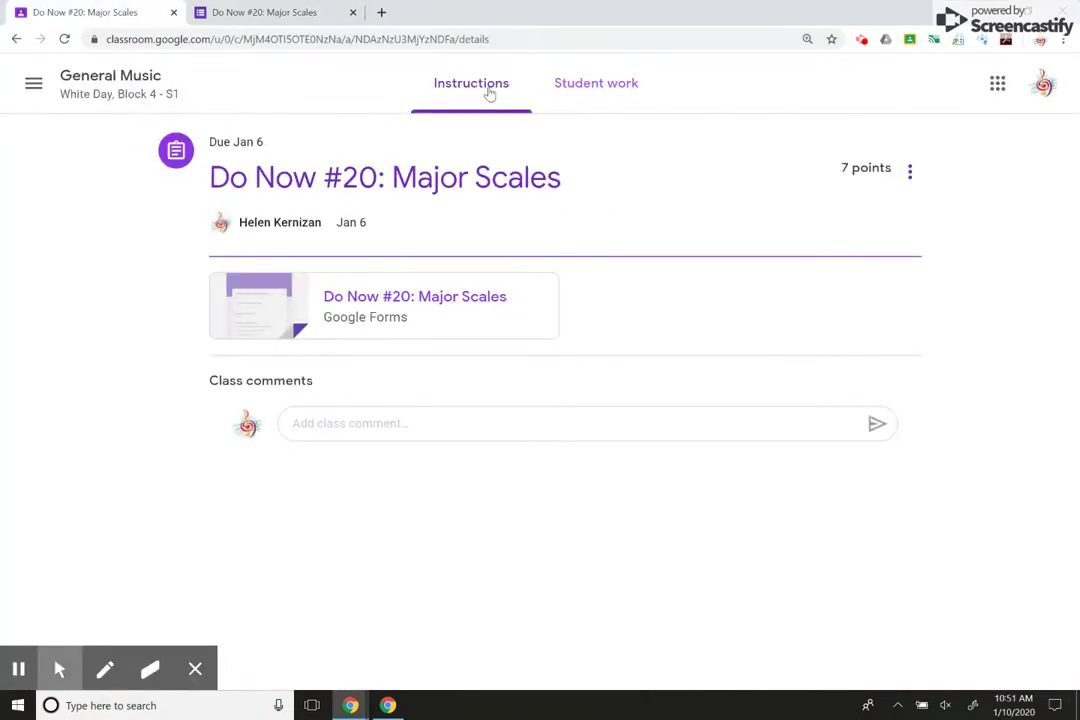
Import the linked form's scores into Do Now #20 student work, updating all 25 grades
{"action": "left_click", "coordinate": [591, 86]}
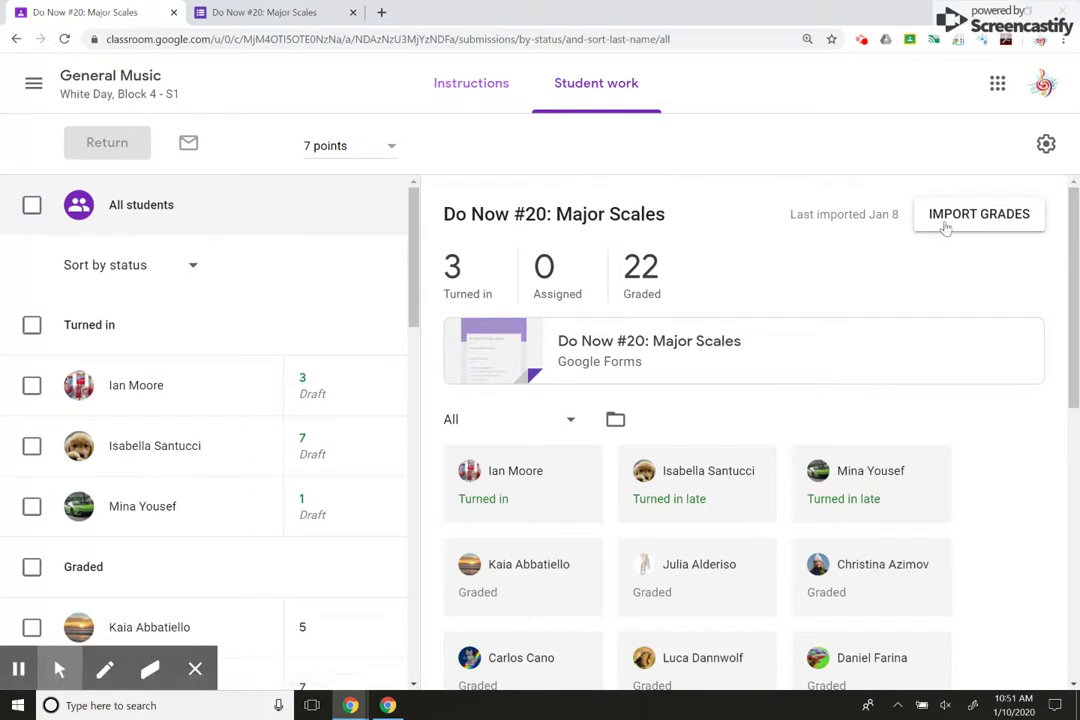
{"action": "left_click", "coordinate": [975, 222]}
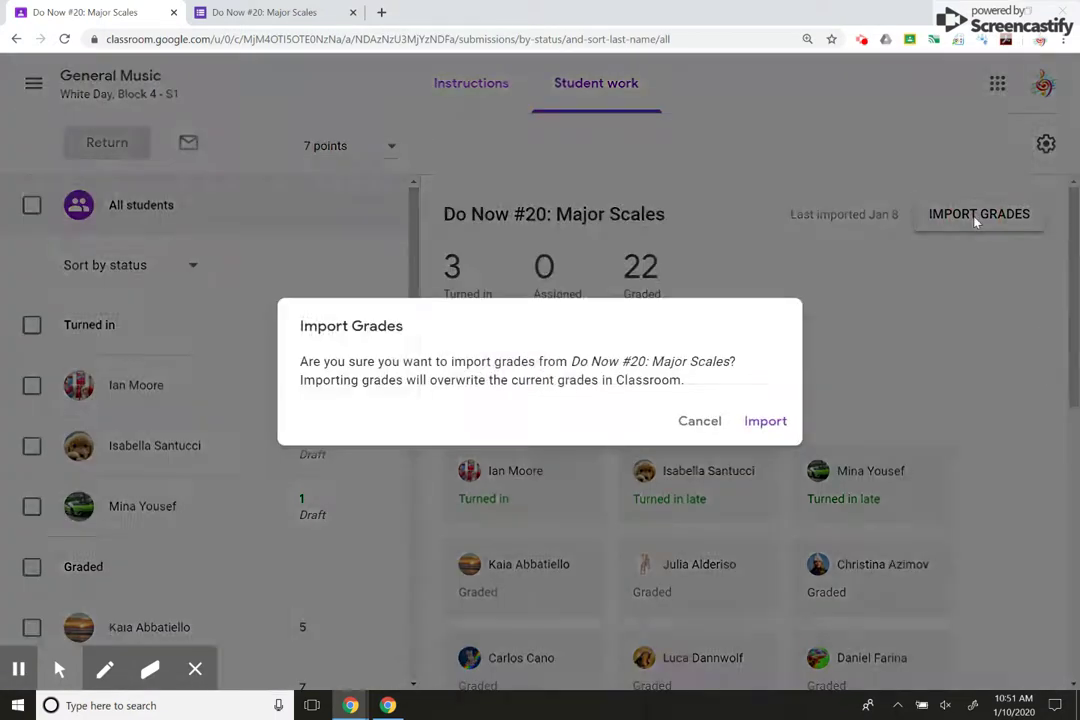
{"action": "key", "text": "Return"}
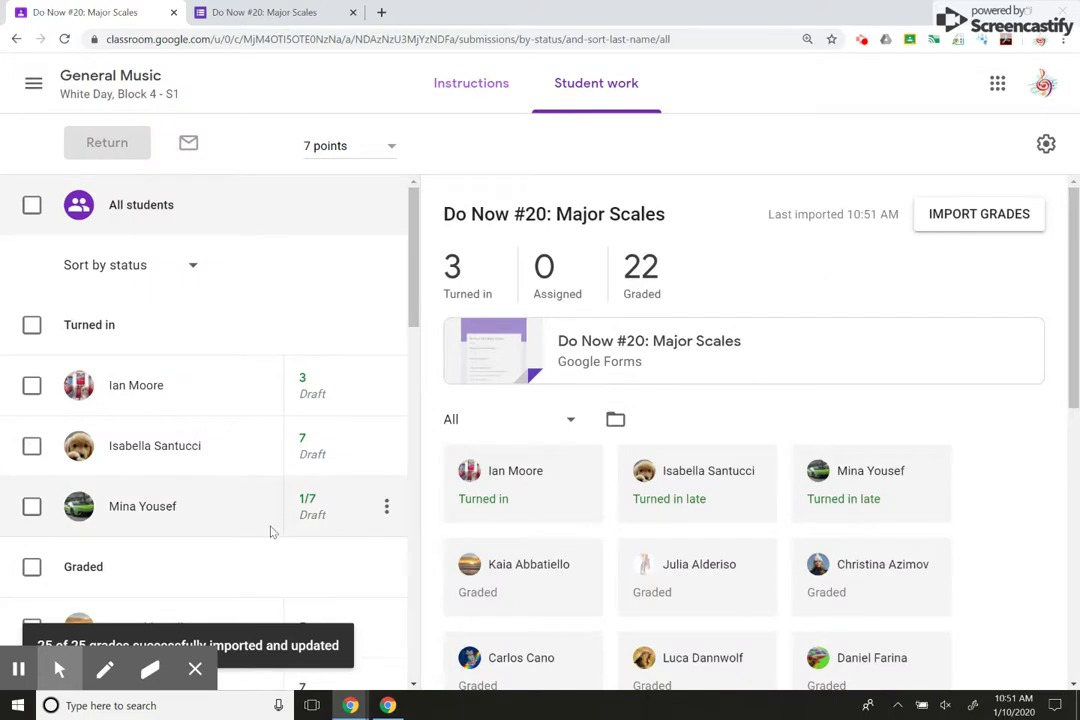
{"action": "scroll", "coordinate": [222, 497], "scroll_direction": "down", "scroll_amount": 1}
Return the graded work to the three students in the Turned in group
{"action": "scroll", "coordinate": [222, 497], "scroll_direction": "down", "scroll_amount": 10}
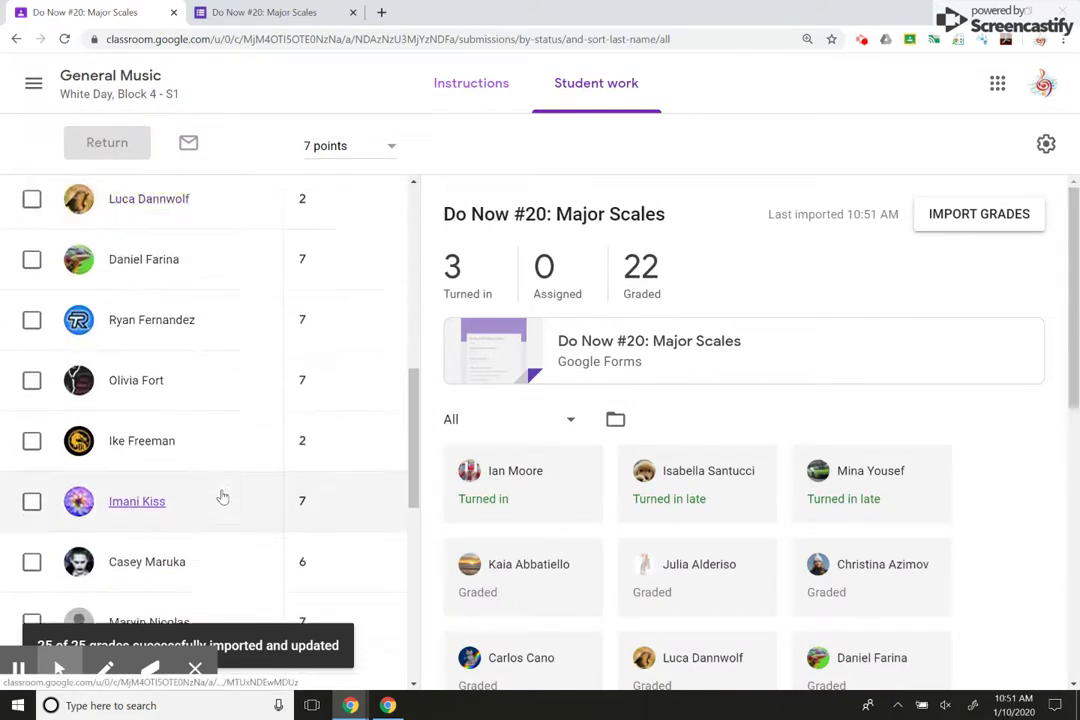
{"action": "scroll", "coordinate": [222, 497], "scroll_direction": "down", "scroll_amount": 3}
{"action": "scroll", "coordinate": [222, 497], "scroll_direction": "up", "scroll_amount": 15}
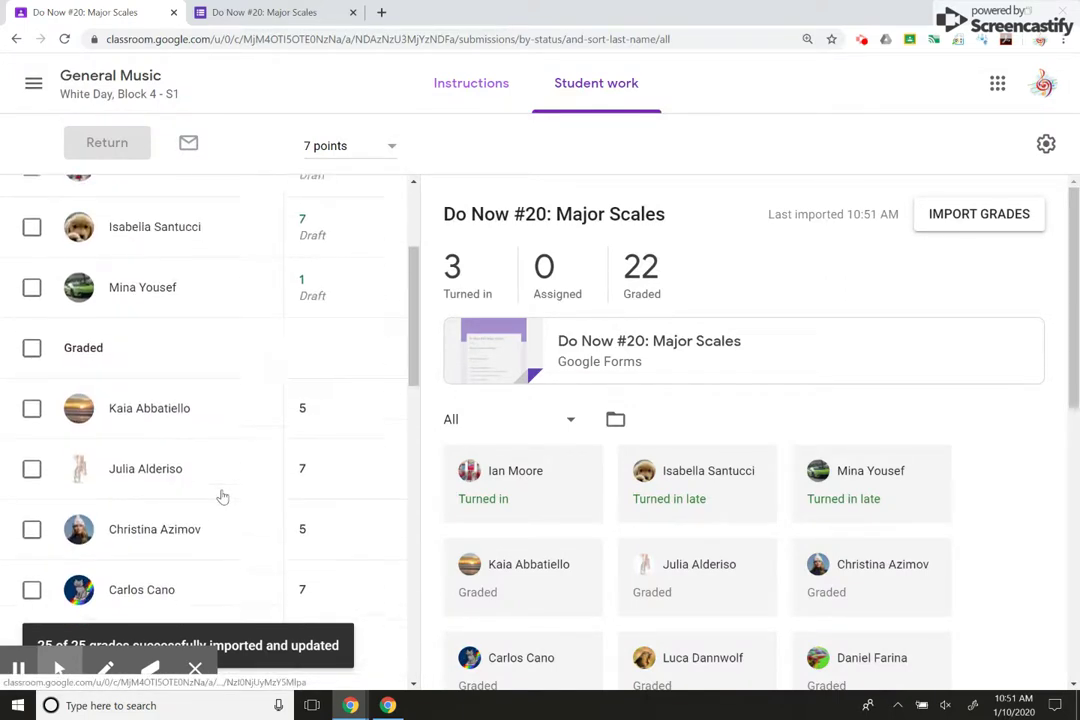
{"action": "left_click", "coordinate": [32, 324]}
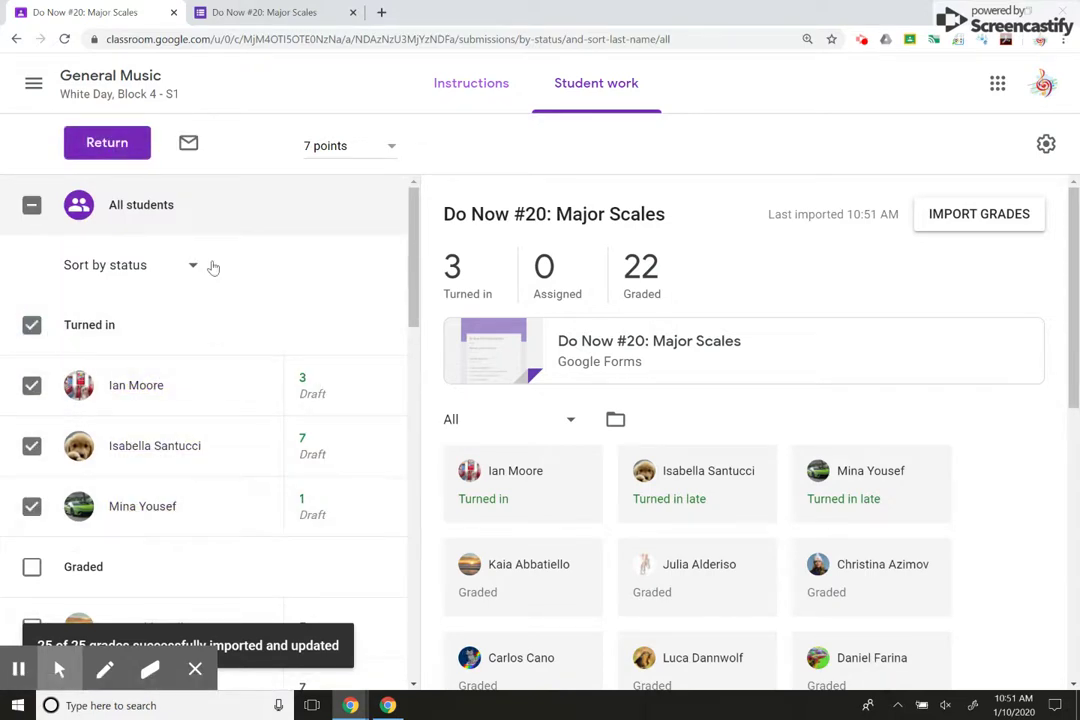
{"action": "left_click", "coordinate": [107, 144]}
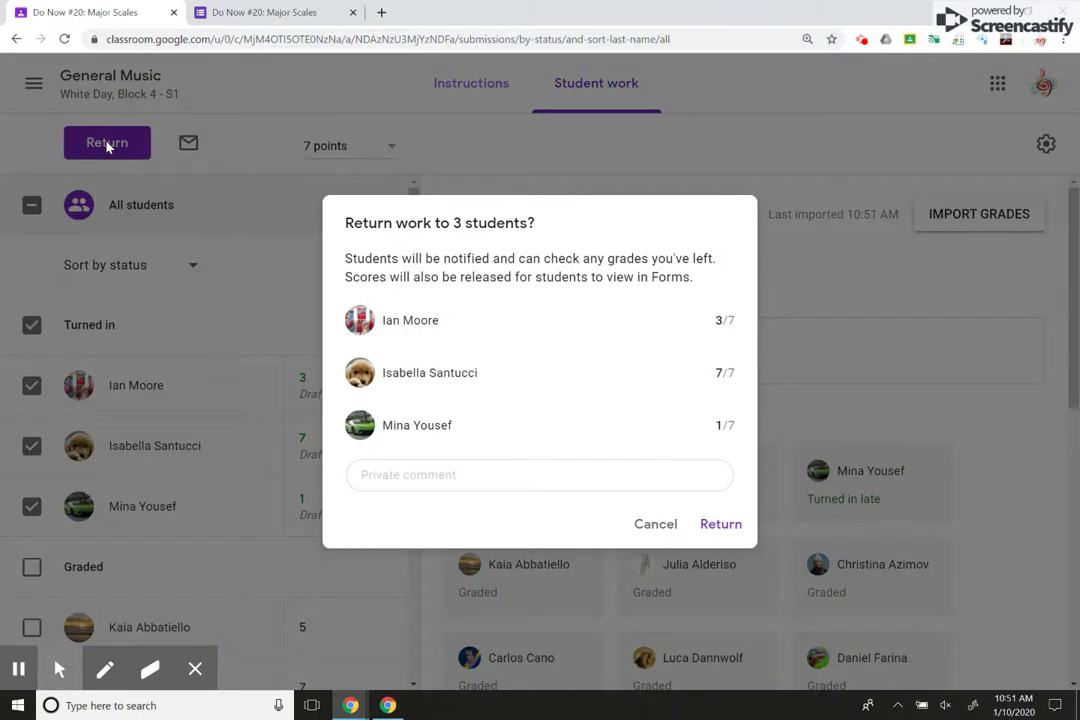
{"action": "key", "text": "Return"}
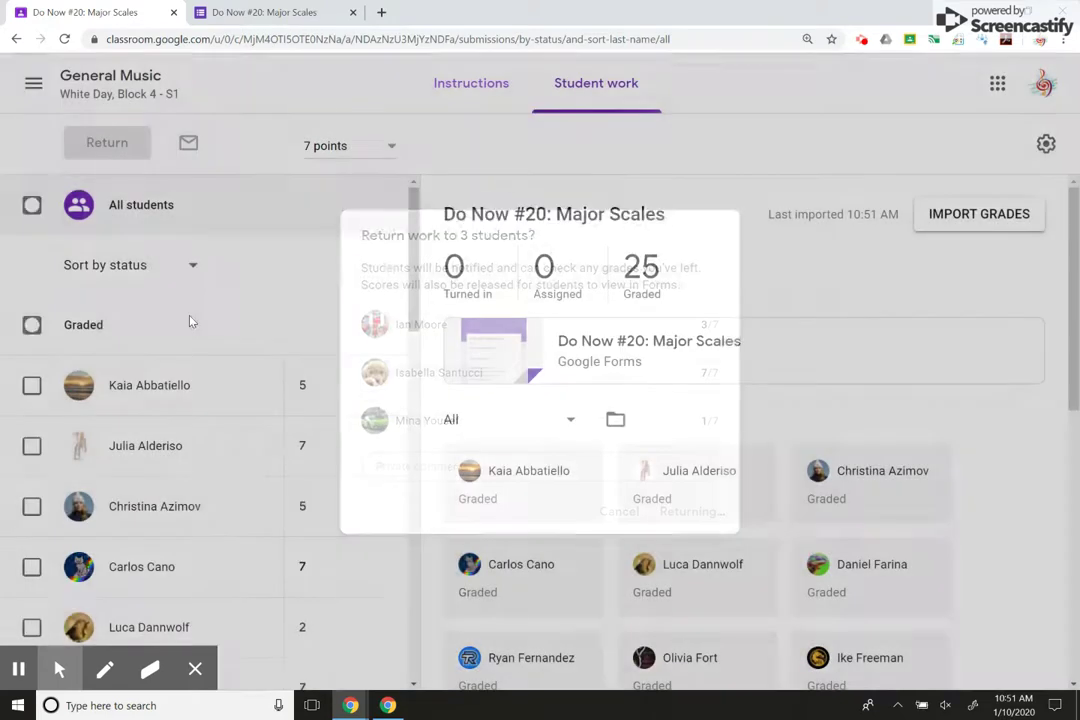
{"action": "left_click", "coordinate": [125, 265]}
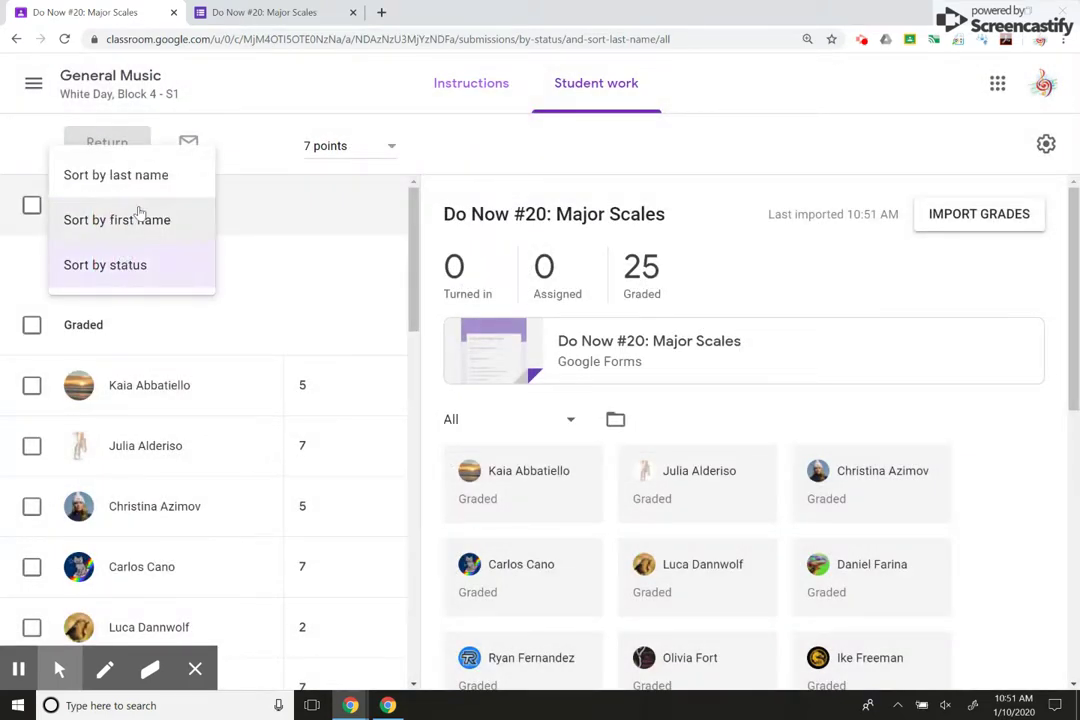
Sort the student list by last name and scroll through everyone's imported grades
{"action": "left_click", "coordinate": [158, 180]}
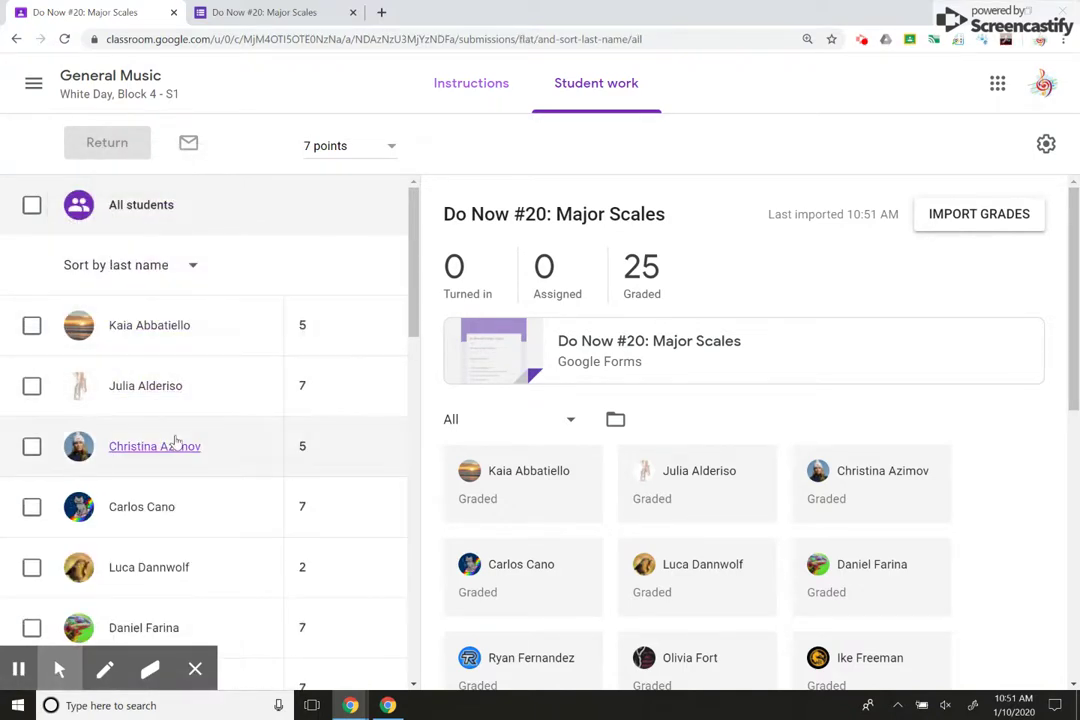
{"action": "scroll", "coordinate": [170, 442], "scroll_direction": "down", "scroll_amount": 1}
{"action": "scroll", "coordinate": [175, 441], "scroll_direction": "down", "scroll_amount": 10}
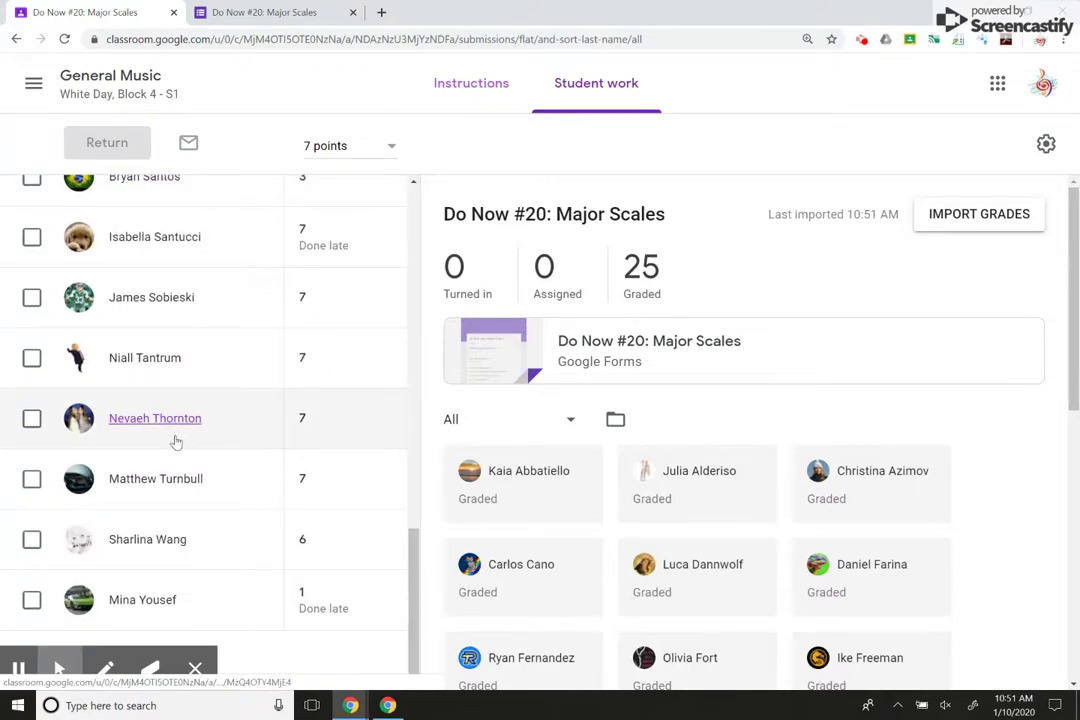
{"action": "mouse_move", "coordinate": [342, 246]}
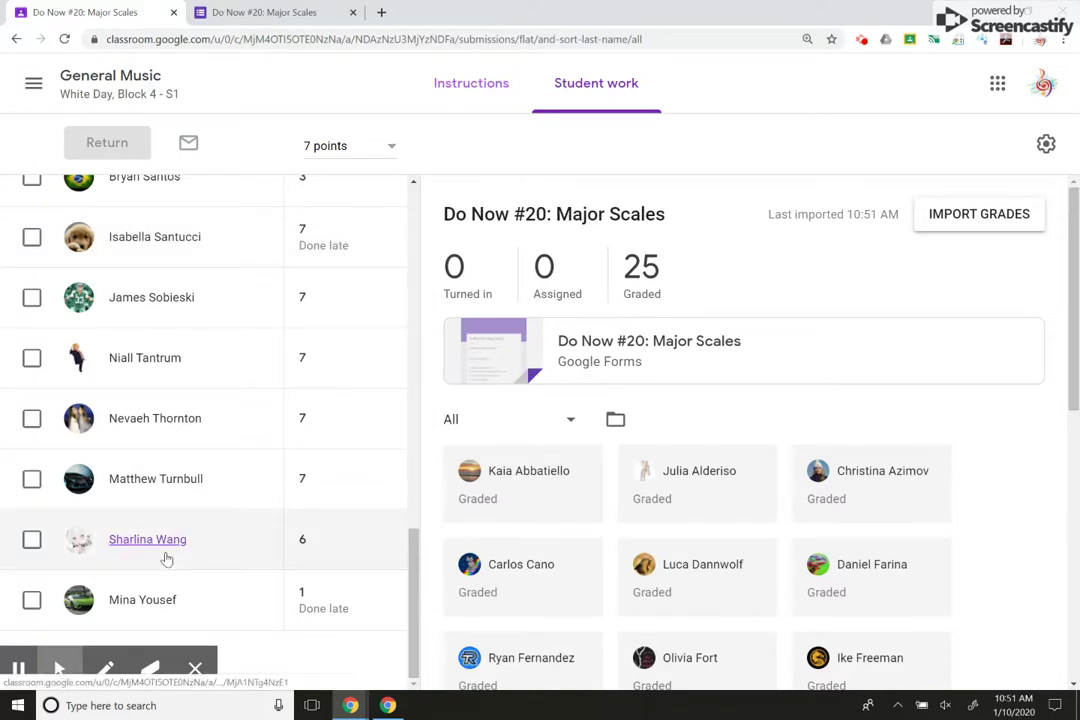
{"action": "scroll", "coordinate": [242, 430], "scroll_direction": "up", "scroll_amount": 3}
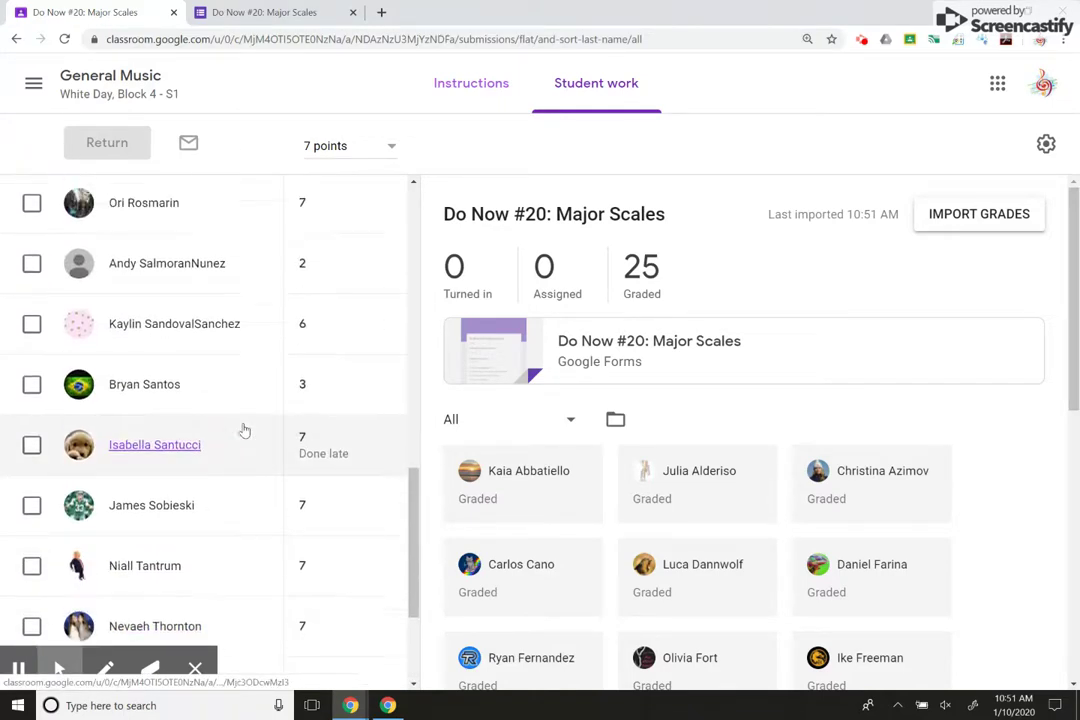
{"action": "scroll", "coordinate": [243, 430], "scroll_direction": "up", "scroll_amount": 6}
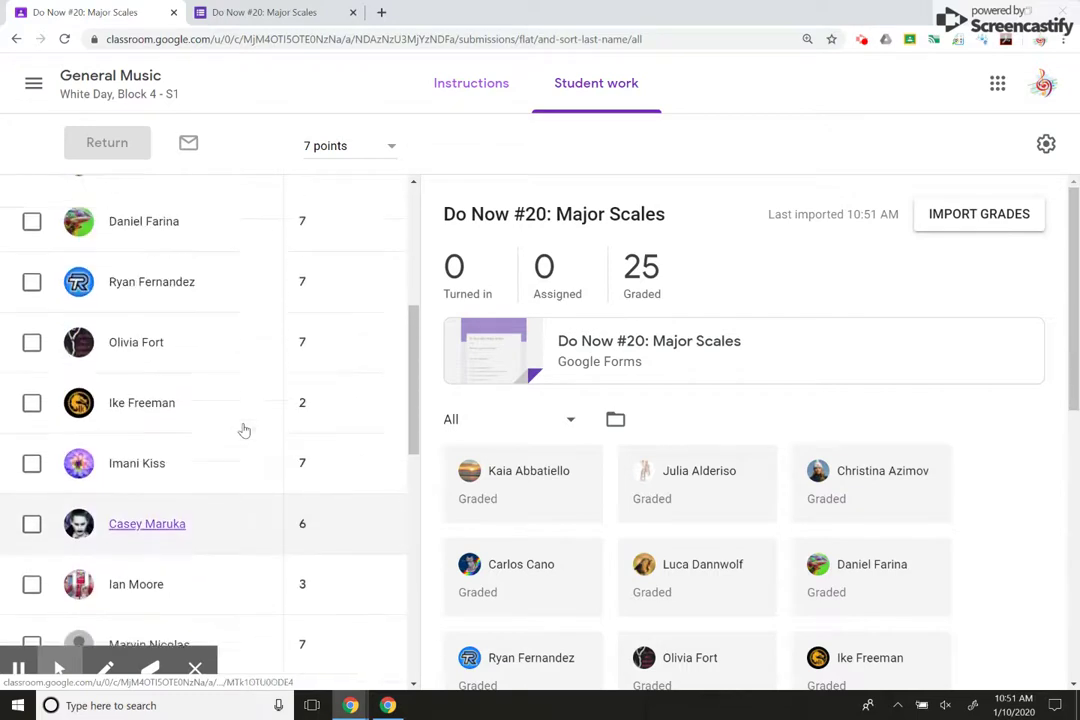
{"action": "scroll", "coordinate": [243, 430], "scroll_direction": "up", "scroll_amount": 5}
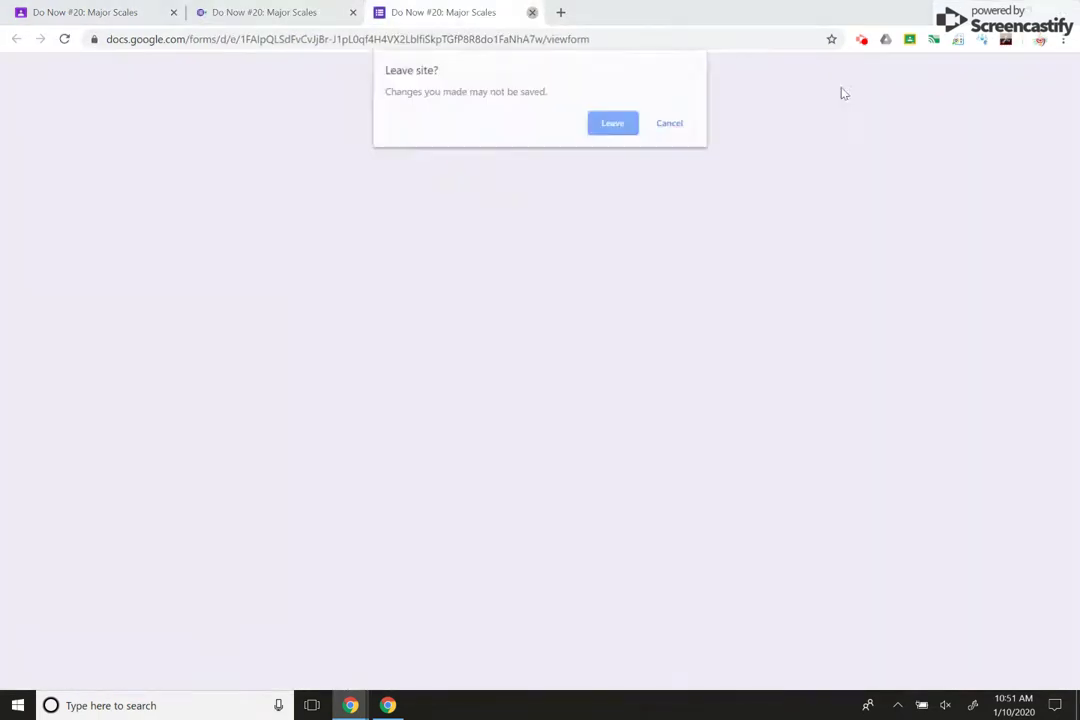
Close the quiz preview tab and view the form's 118 collected responses
{"action": "key", "text": "Return"}
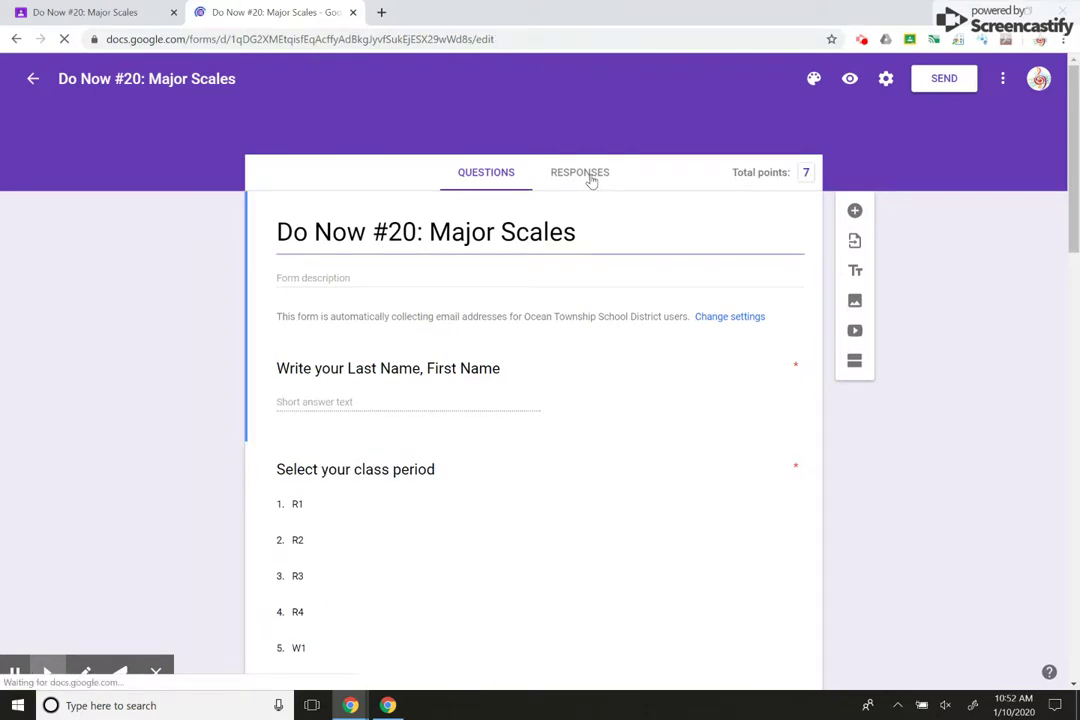
{"action": "left_click", "coordinate": [588, 174]}
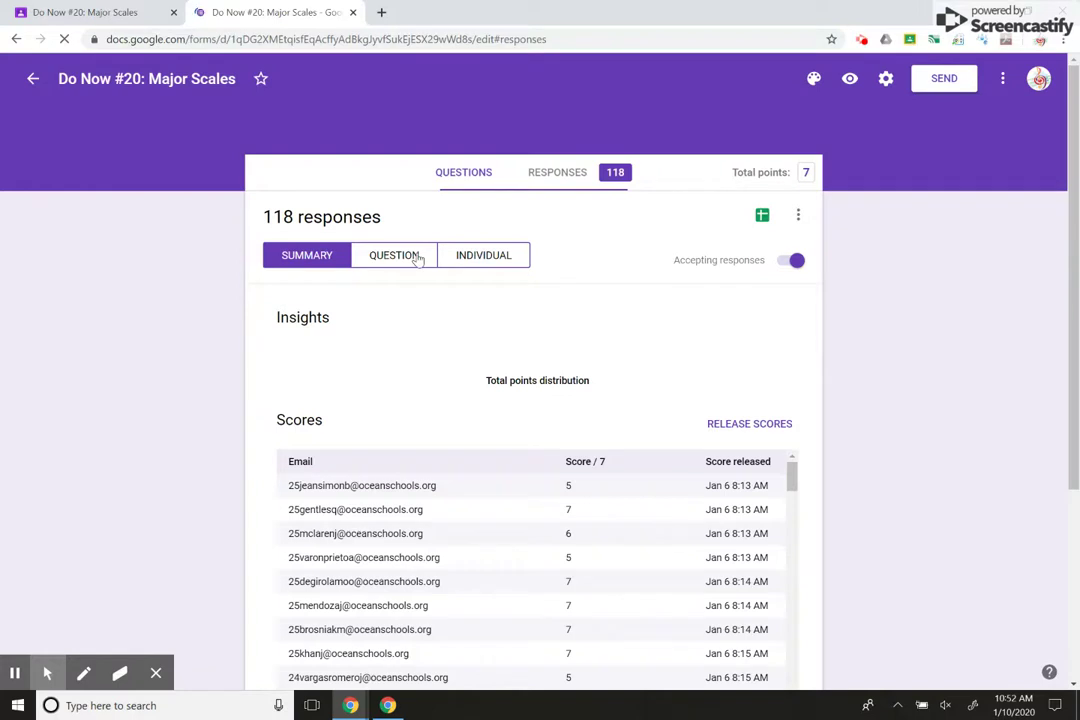
Scroll past insights, scores and the class-period pie chart to question 1's results (104/118 correct)
{"action": "scroll", "coordinate": [528, 357], "scroll_direction": "down", "scroll_amount": 2}
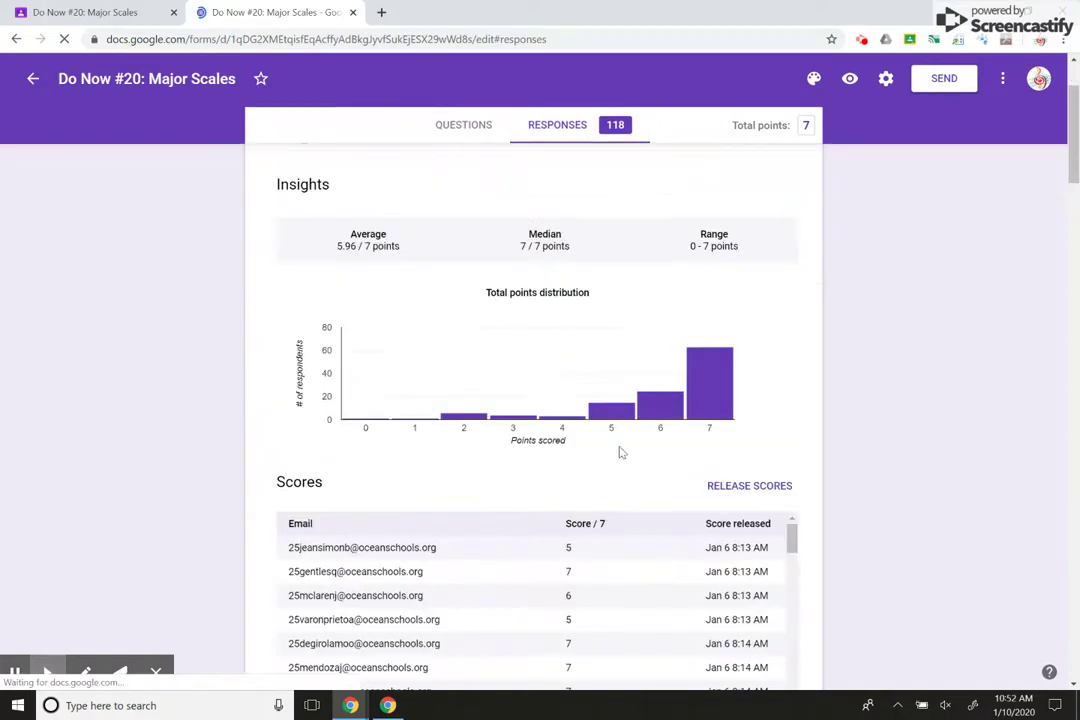
{"action": "scroll", "coordinate": [620, 453], "scroll_direction": "down", "scroll_amount": 2}
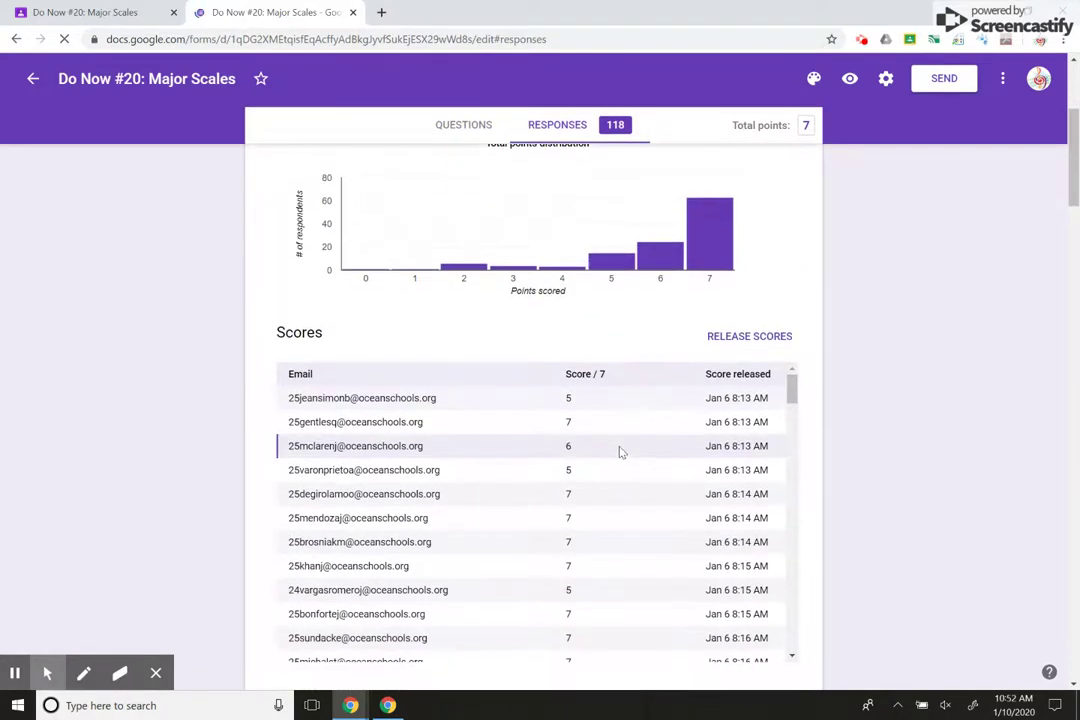
{"action": "scroll", "coordinate": [620, 453], "scroll_direction": "up", "scroll_amount": 2}
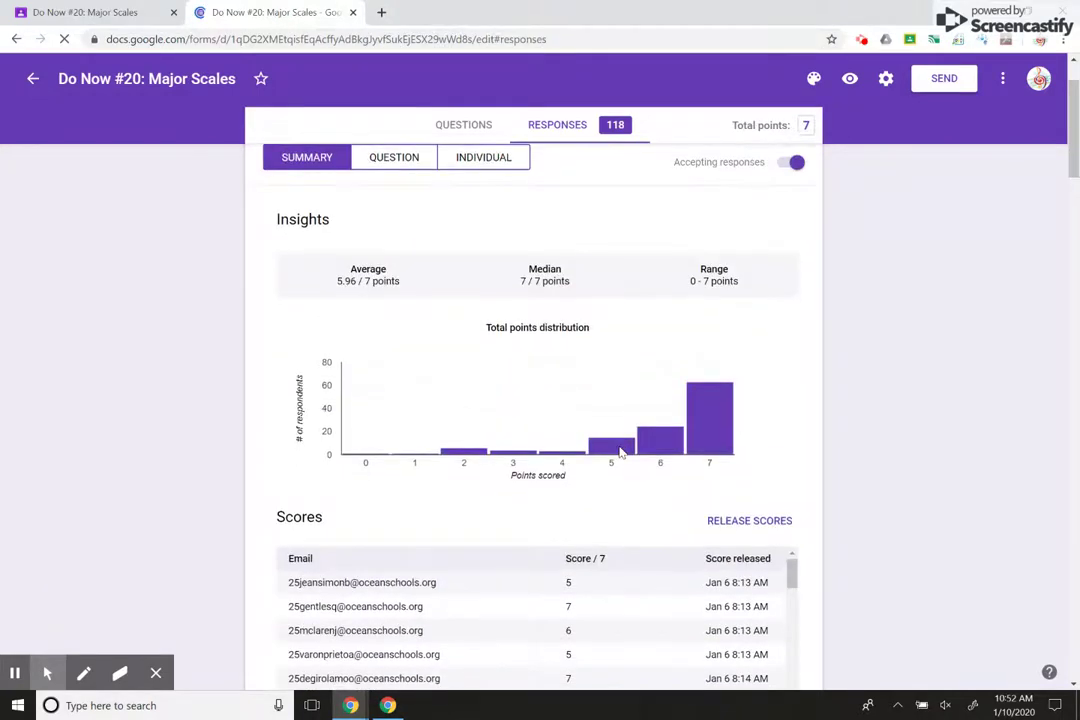
{"action": "scroll", "coordinate": [620, 453], "scroll_direction": "down", "scroll_amount": 1}
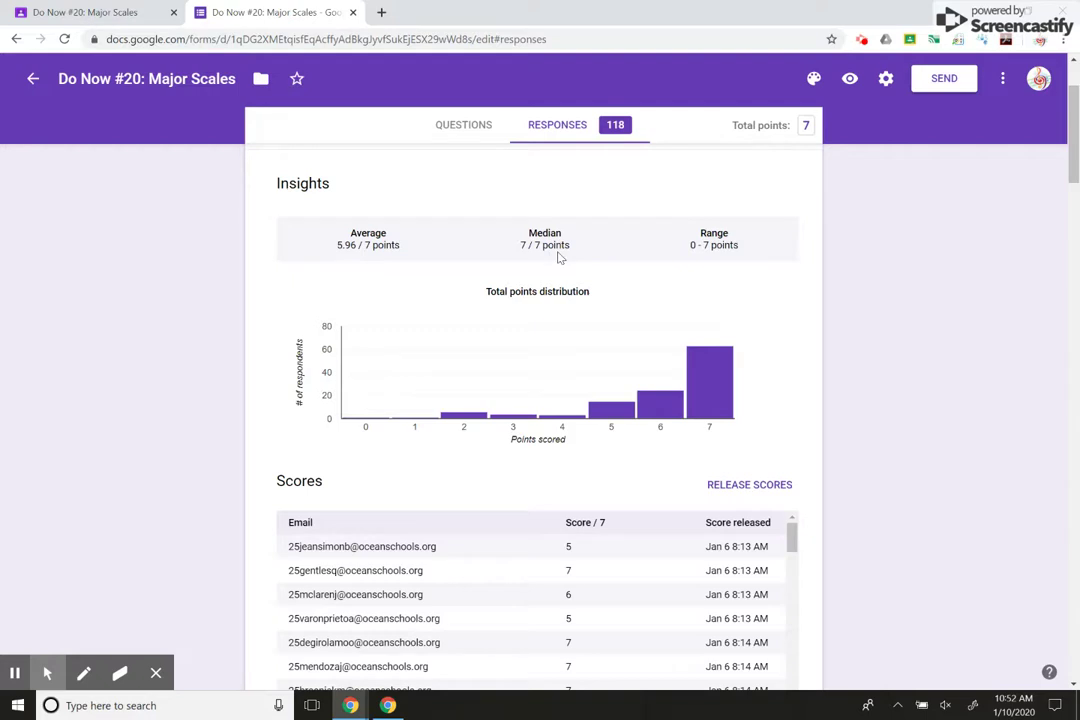
{"action": "scroll", "coordinate": [560, 258], "scroll_direction": "down", "scroll_amount": 10}
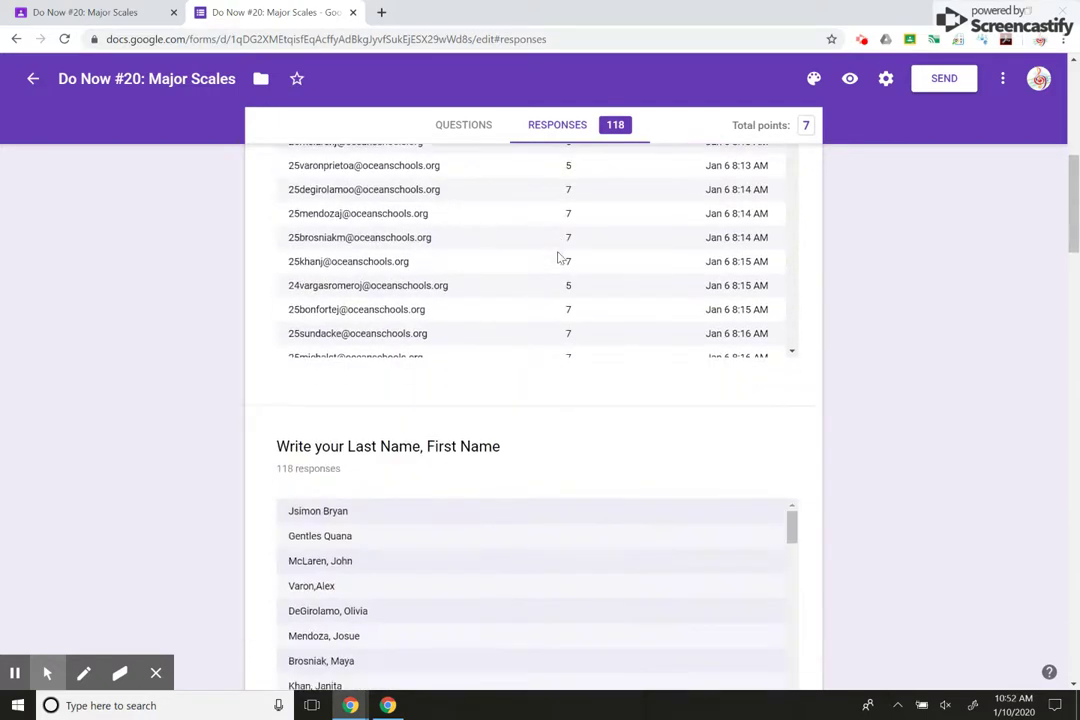
{"action": "scroll", "coordinate": [560, 258], "scroll_direction": "down", "scroll_amount": 5}
{"action": "scroll", "coordinate": [581, 446], "scroll_direction": "down", "scroll_amount": 10}
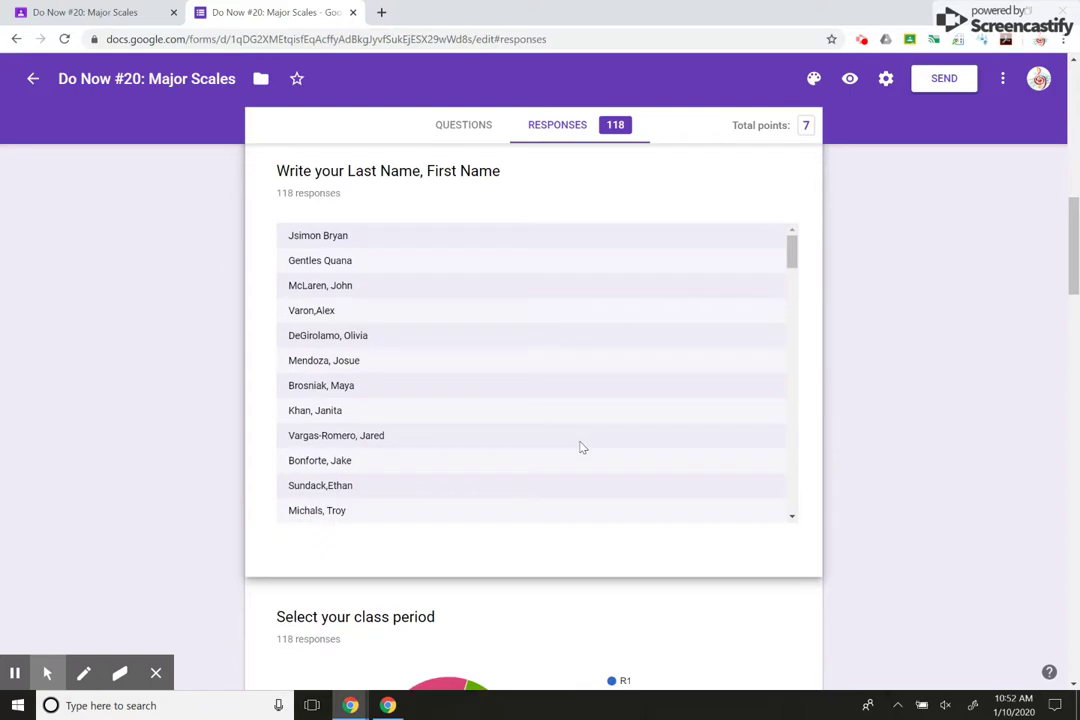
{"action": "scroll", "coordinate": [583, 447], "scroll_direction": "down", "scroll_amount": 10}
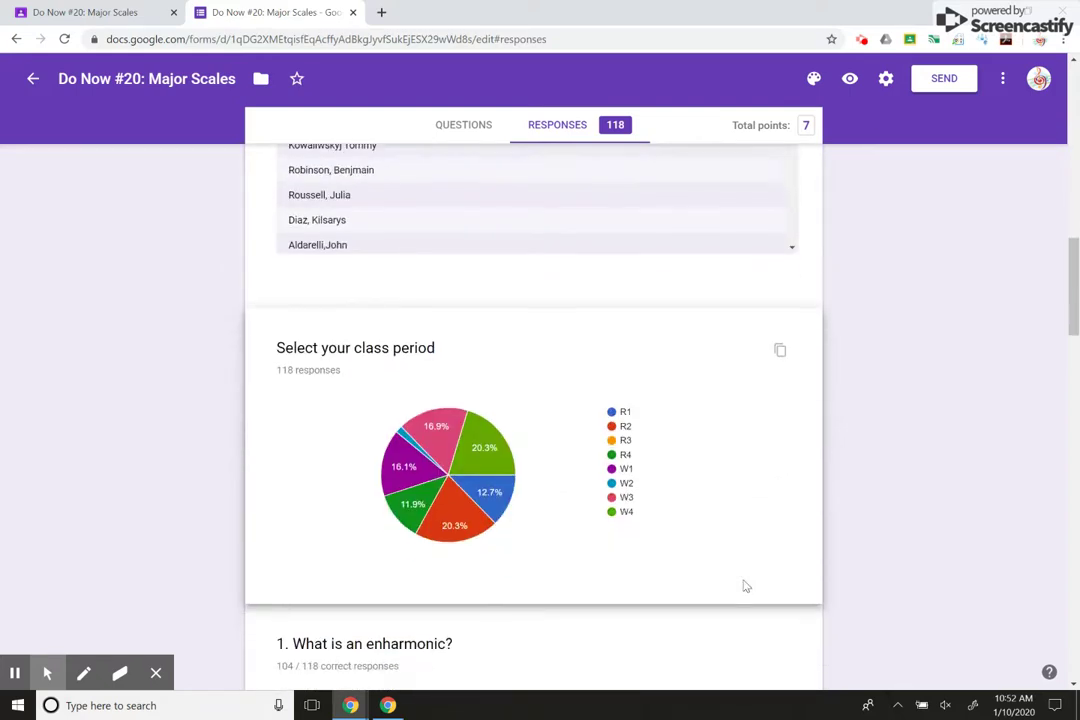
{"action": "scroll", "coordinate": [745, 586], "scroll_direction": "down", "scroll_amount": 2}
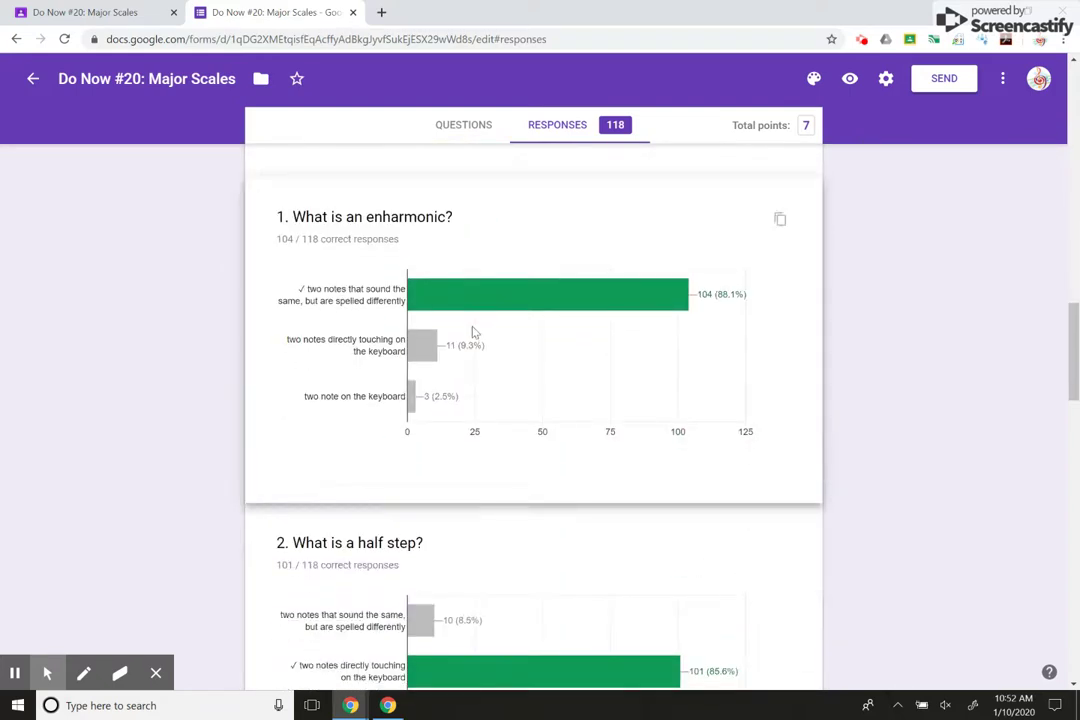
{"action": "mouse_move", "coordinate": [485, 302]}
Read each answer's count on question 2's bar chart (101/118 correct), reaching question 3
{"action": "scroll", "coordinate": [417, 222], "scroll_direction": "down", "scroll_amount": 3}
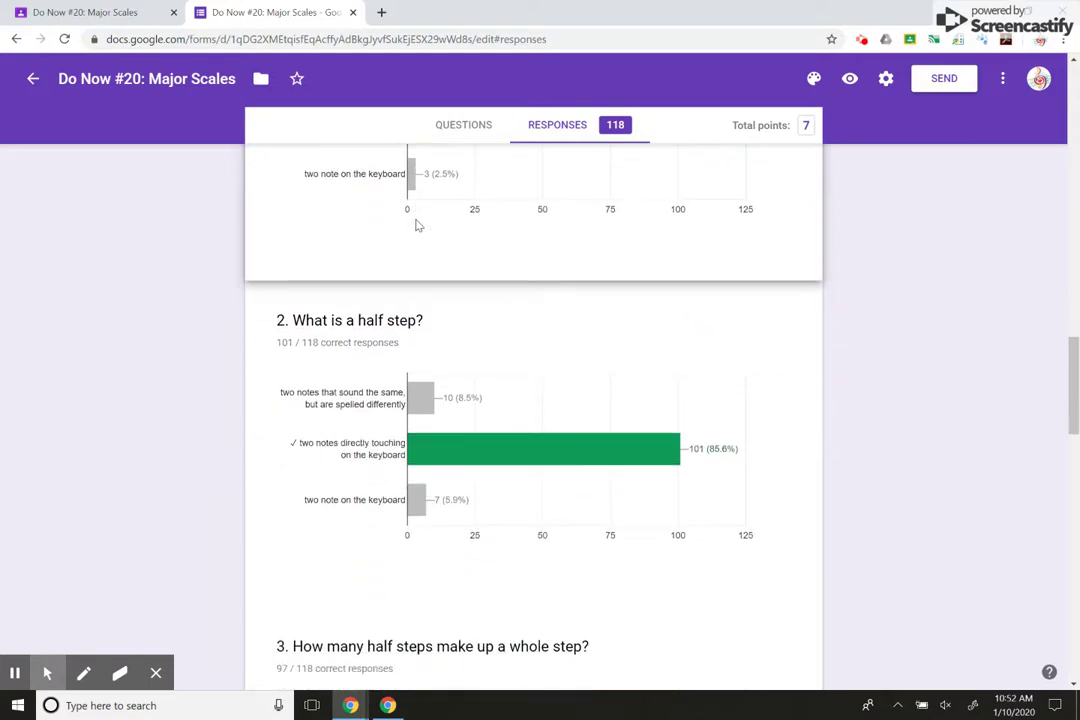
{"action": "scroll", "coordinate": [418, 225], "scroll_direction": "down", "scroll_amount": 1}
{"action": "mouse_move", "coordinate": [443, 354]}
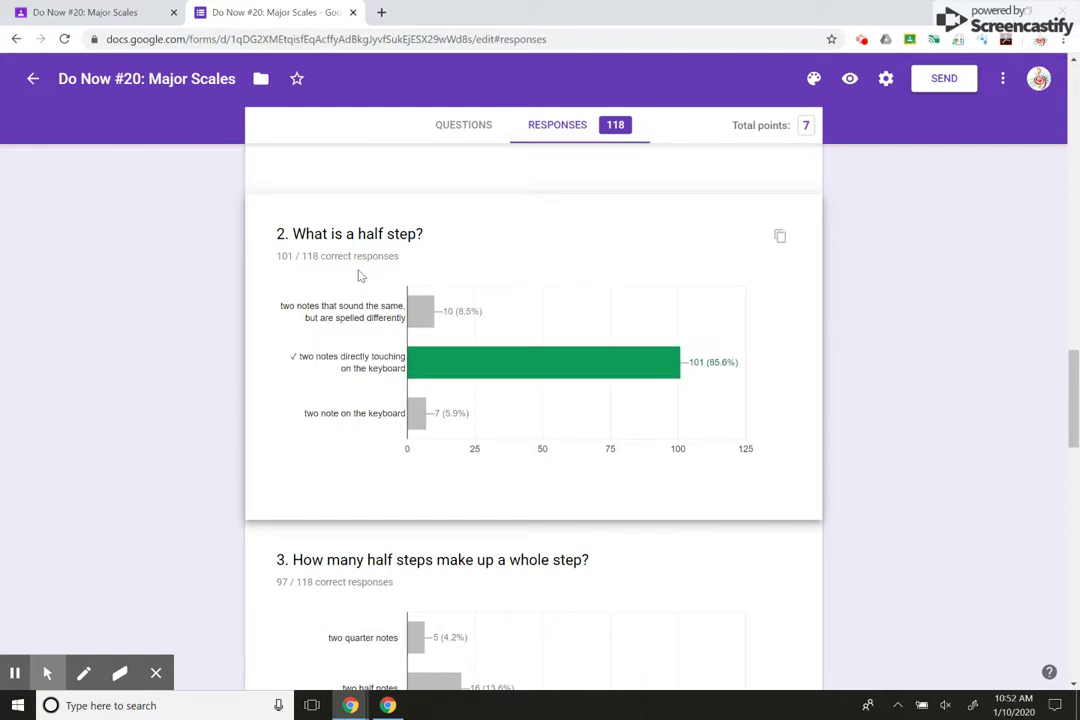
{"action": "scroll", "coordinate": [500, 447], "scroll_direction": "down", "scroll_amount": 1}
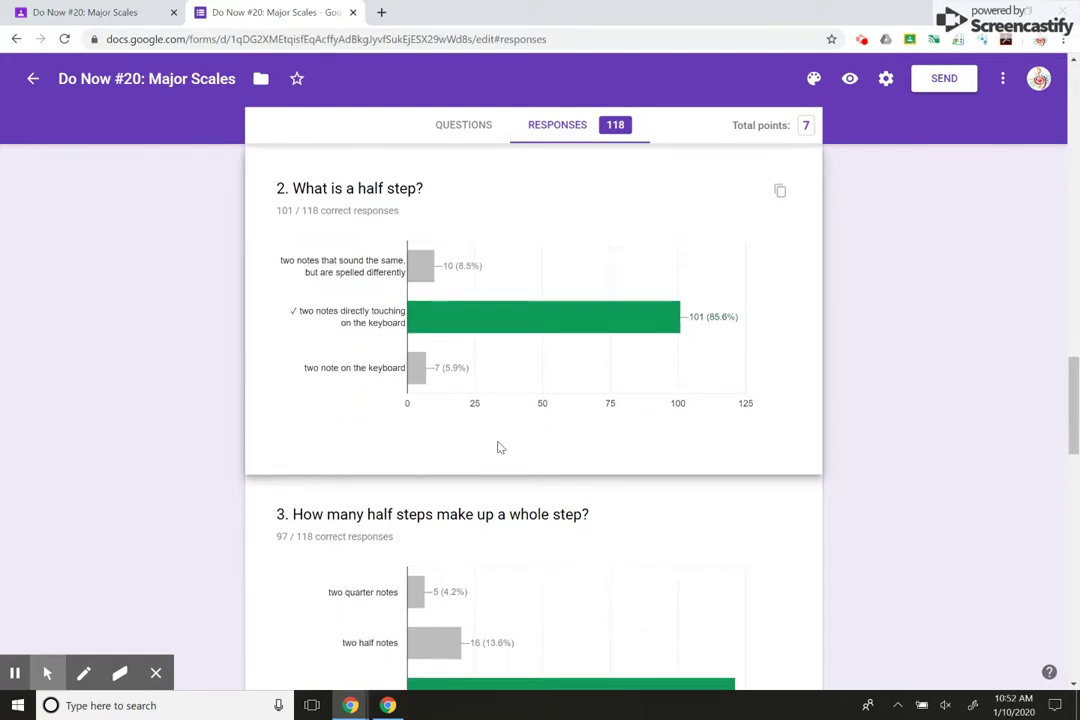
{"action": "scroll", "coordinate": [500, 447], "scroll_direction": "down", "scroll_amount": 2}
{"action": "scroll", "coordinate": [500, 447], "scroll_direction": "up", "scroll_amount": 1}
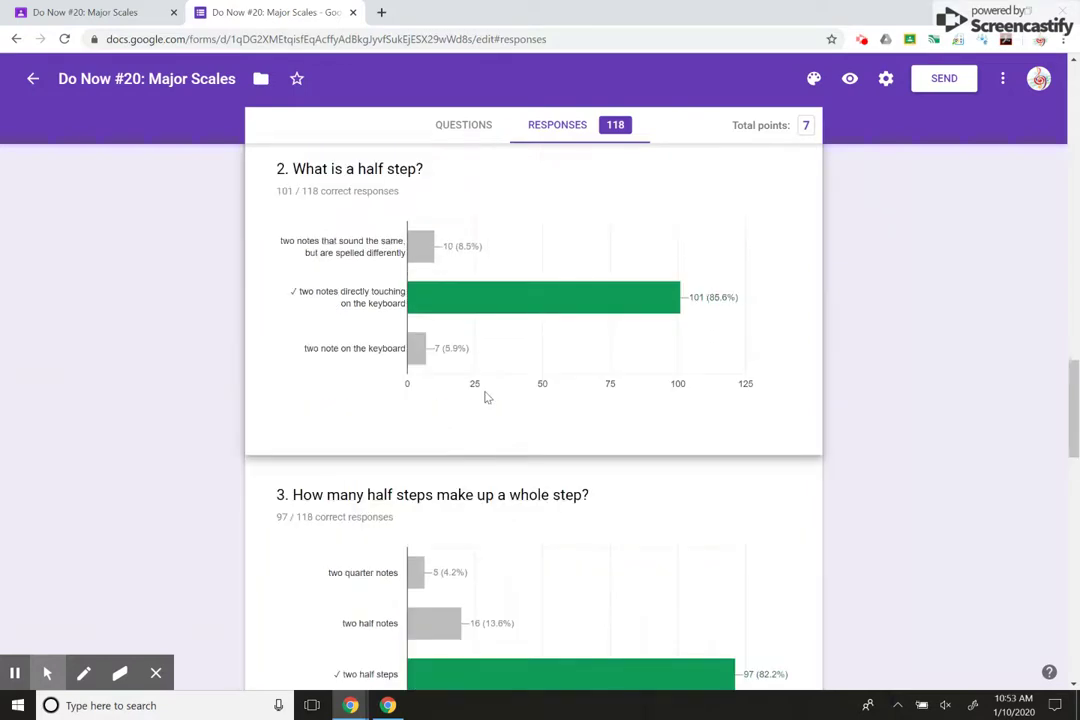
{"action": "mouse_move", "coordinate": [428, 252]}
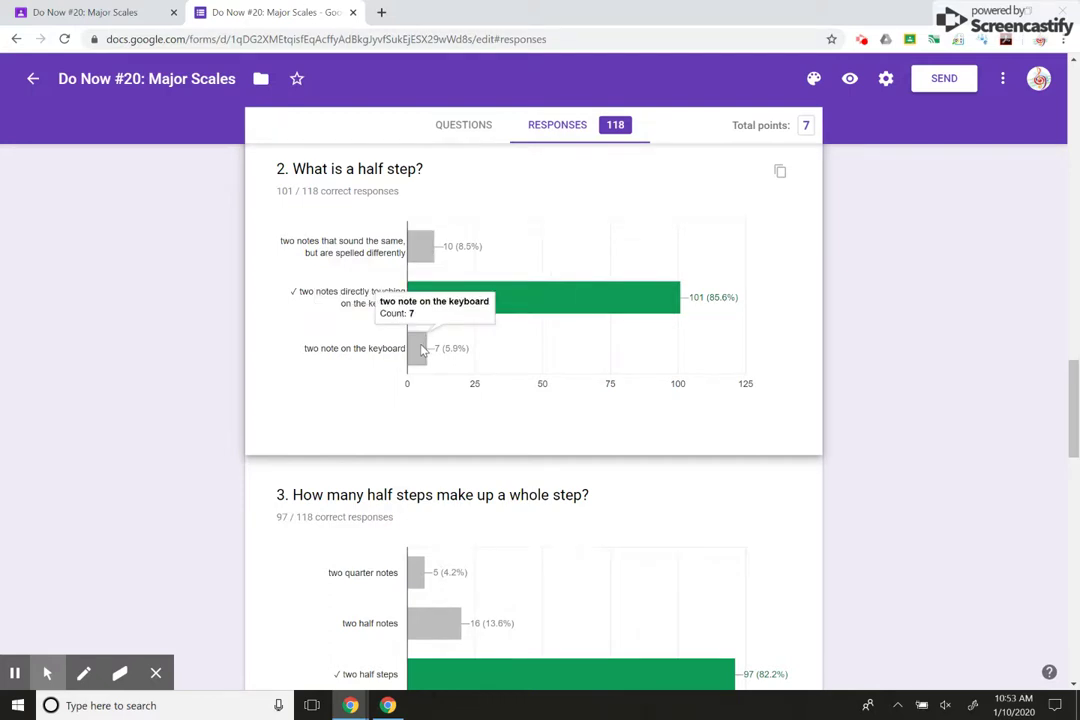
Read question 4's answer counts, 95 for 7 and 19 for 8, then continue to question 5
{"action": "scroll", "coordinate": [421, 350], "scroll_direction": "down", "scroll_amount": 6}
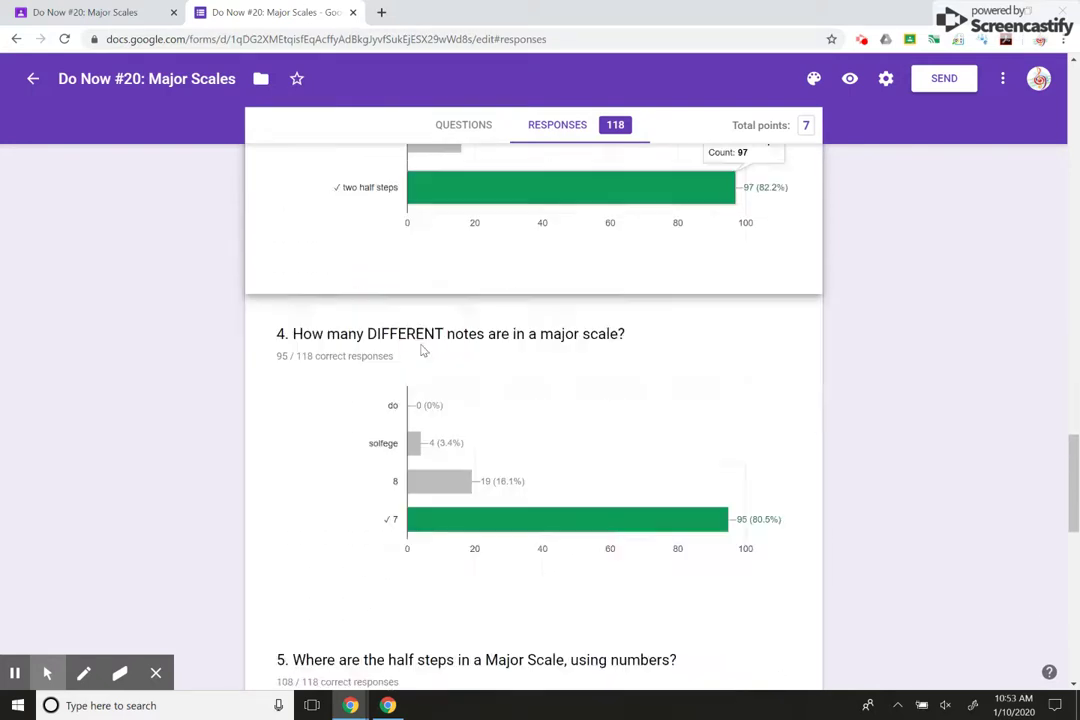
{"action": "scroll", "coordinate": [421, 350], "scroll_direction": "down", "scroll_amount": 1}
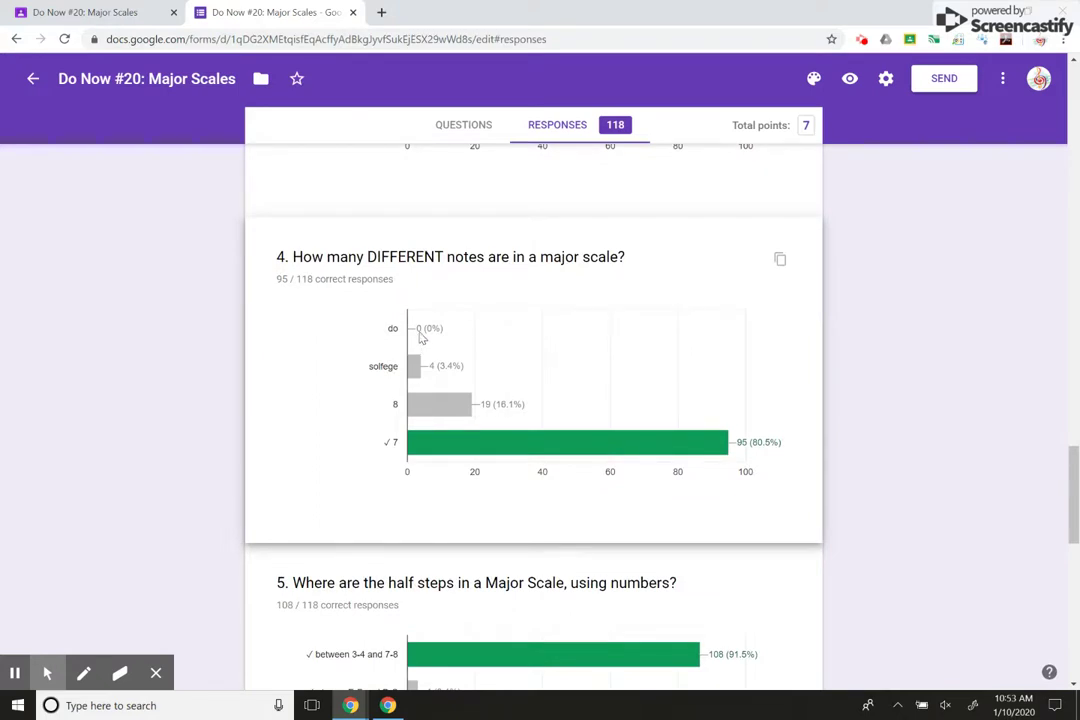
{"action": "mouse_move", "coordinate": [427, 443]}
{"action": "mouse_move", "coordinate": [455, 409]}
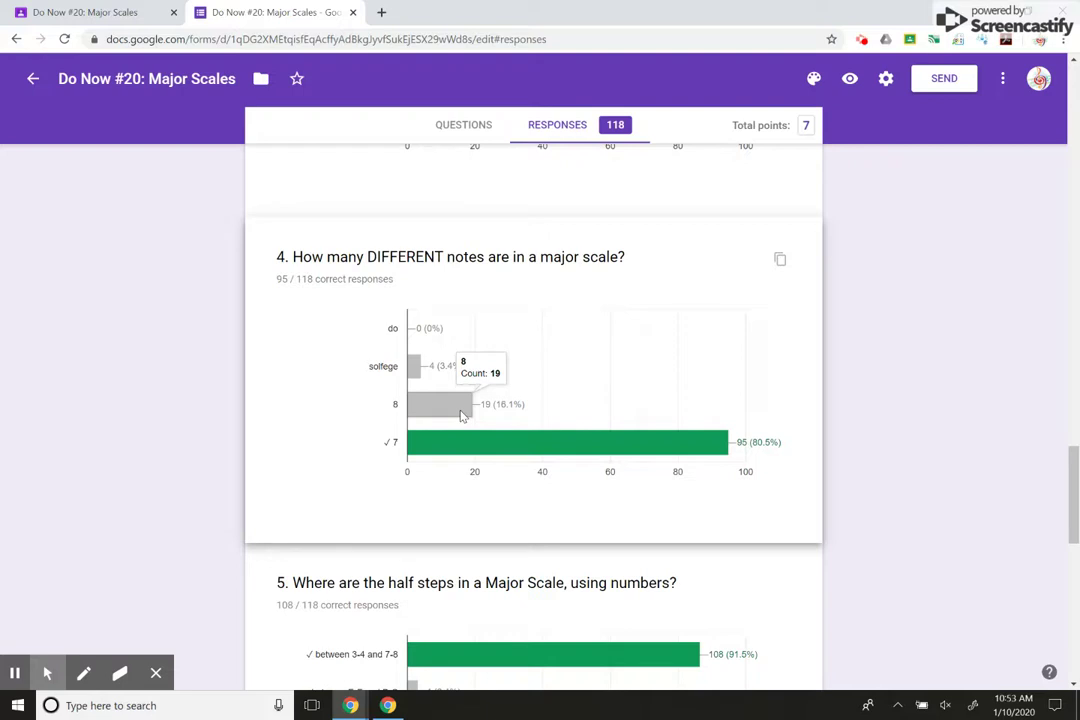
{"action": "scroll", "coordinate": [460, 416], "scroll_direction": "down", "scroll_amount": 3}
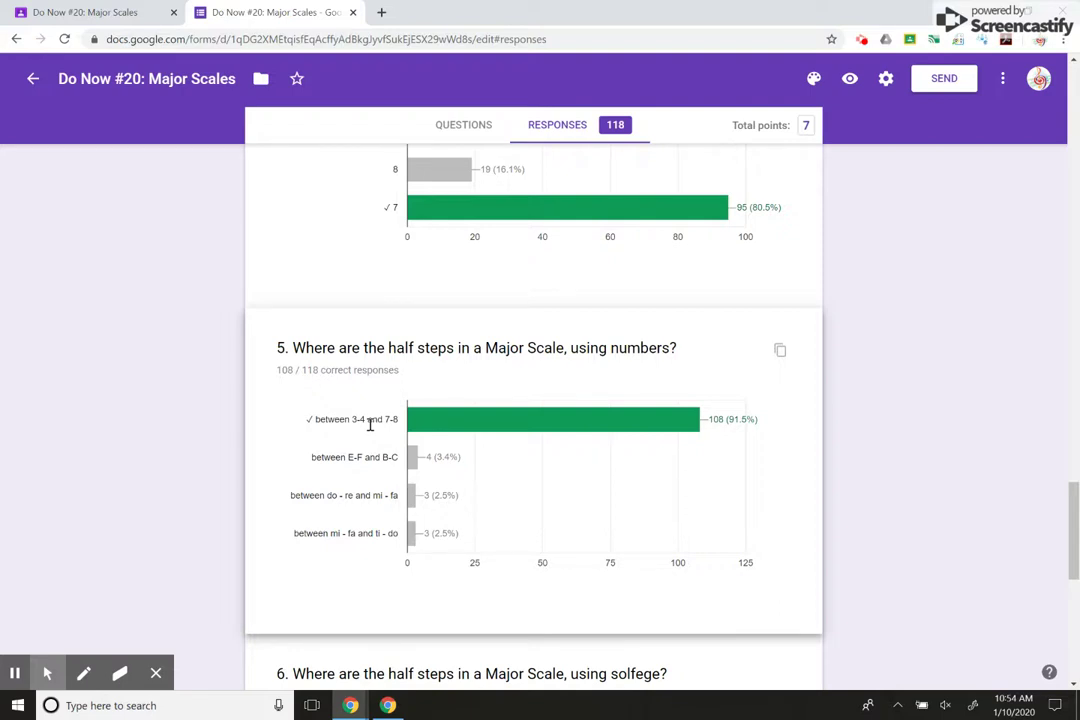
{"action": "scroll", "coordinate": [370, 424], "scroll_direction": "down", "scroll_amount": 3}
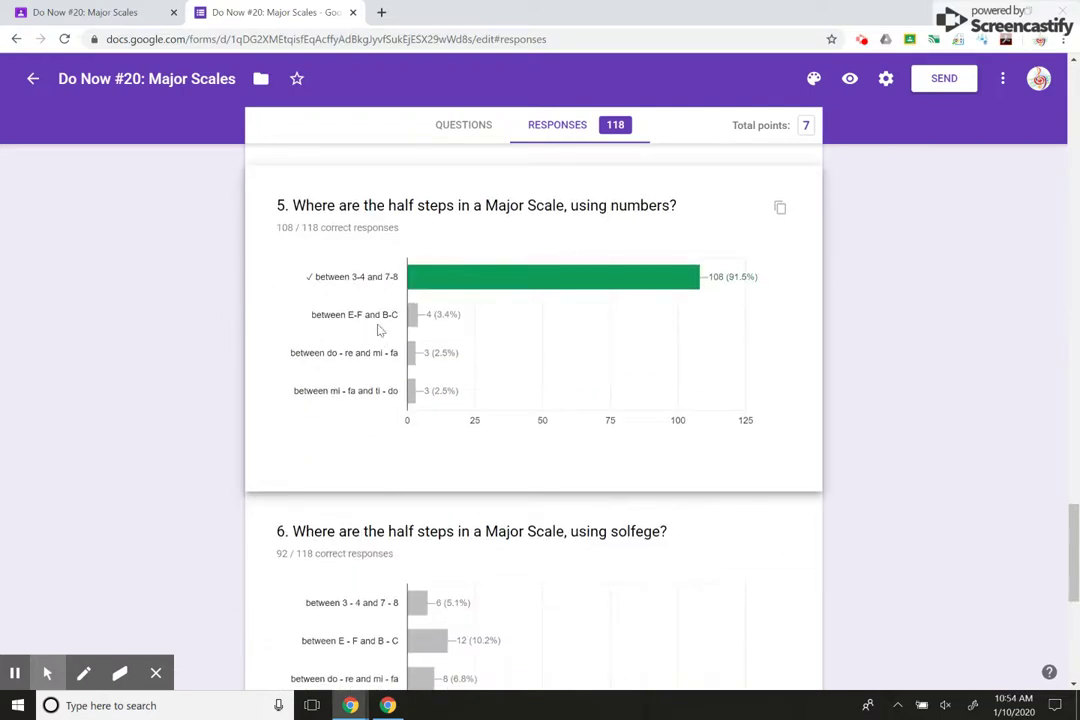
Review questions 5–7, scroll back to the class-period chart, and return to the Do Now #20 student work
{"action": "scroll", "coordinate": [372, 410], "scroll_direction": "down", "scroll_amount": 3}
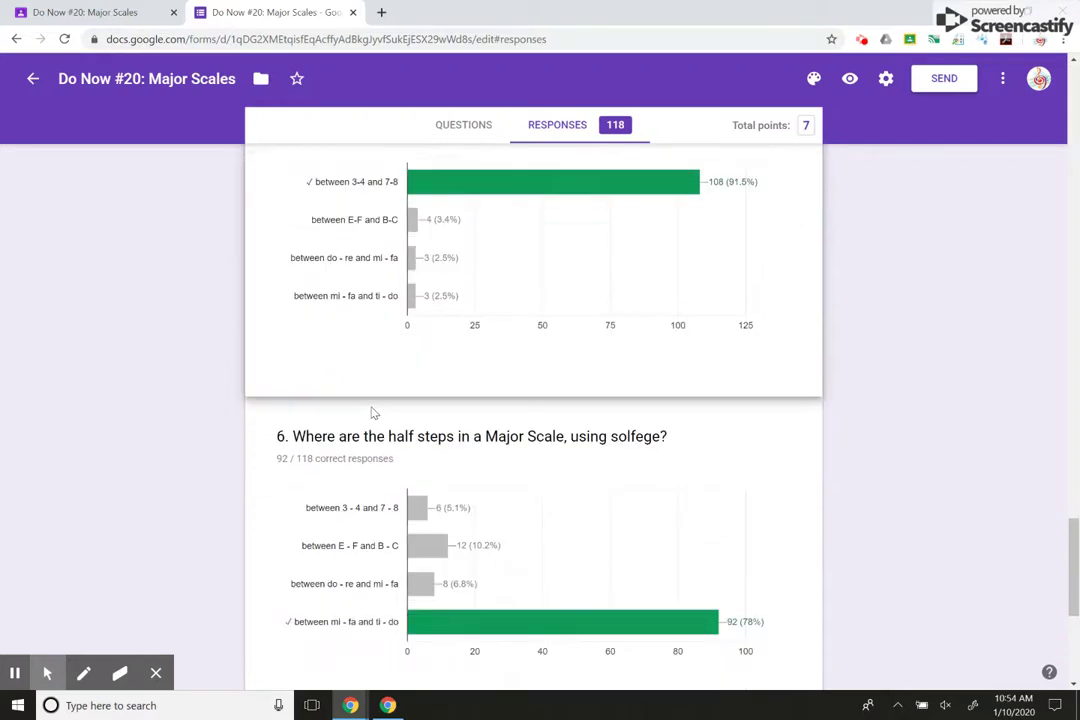
{"action": "scroll", "coordinate": [372, 407], "scroll_direction": "down", "scroll_amount": 3}
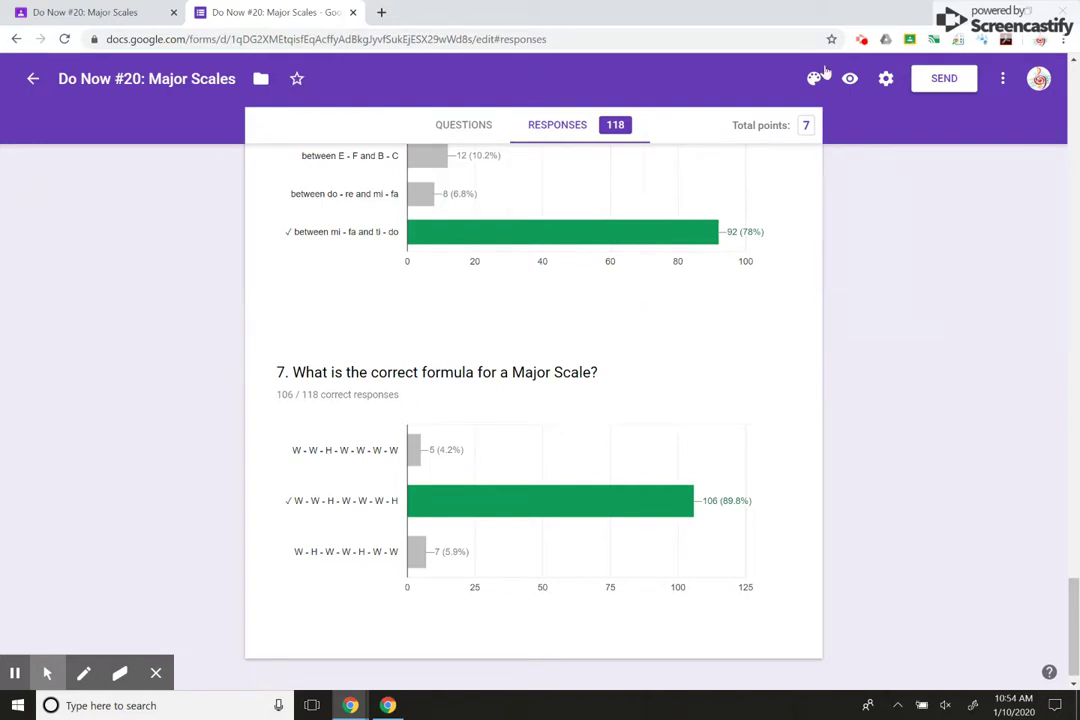
{"action": "scroll", "coordinate": [641, 236], "scroll_direction": "up", "scroll_amount": 9}
{"action": "scroll", "coordinate": [644, 240], "scroll_direction": "up", "scroll_amount": 12}
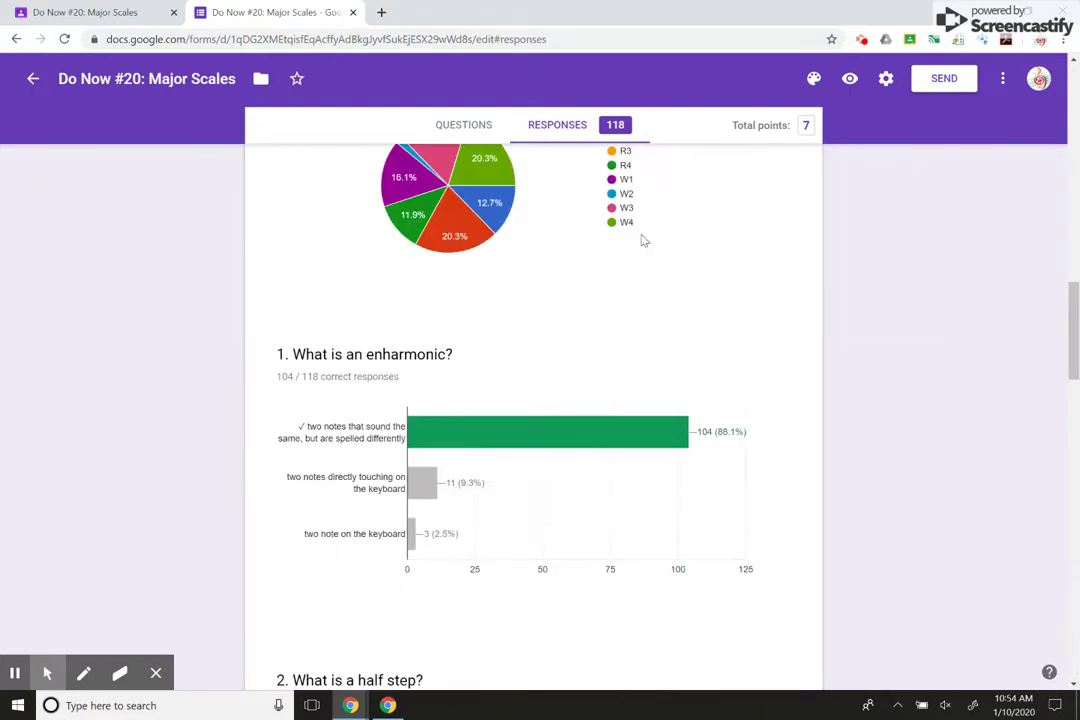
{"action": "scroll", "coordinate": [644, 240], "scroll_direction": "up", "scroll_amount": 2}
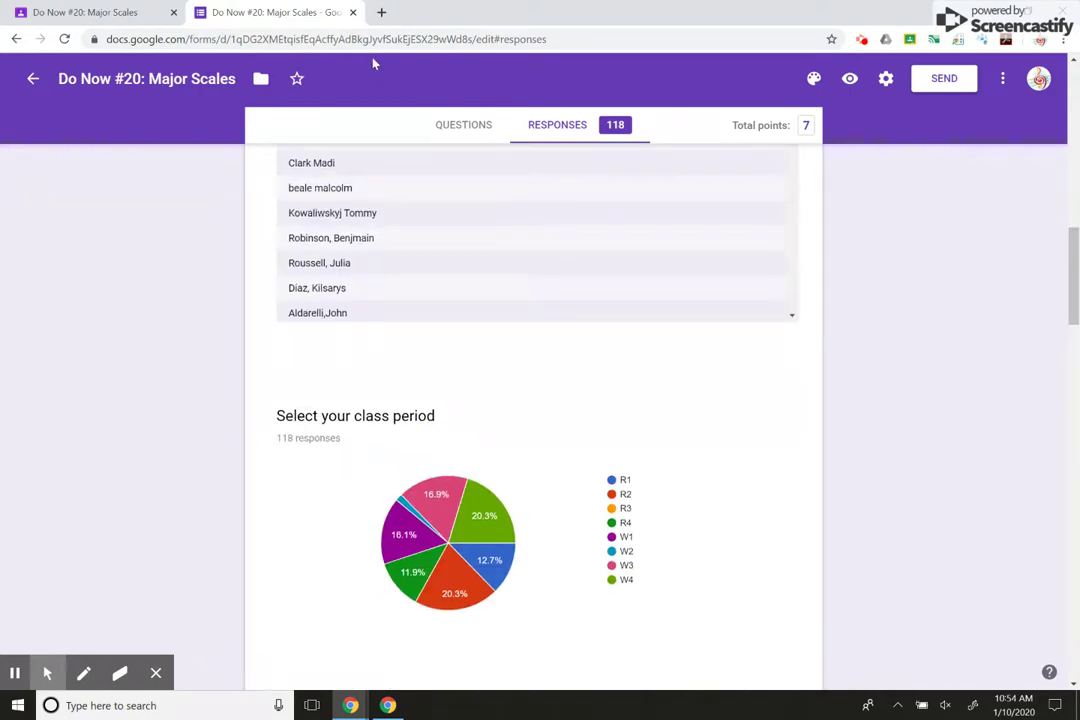
{"action": "left_click", "coordinate": [85, 14]}
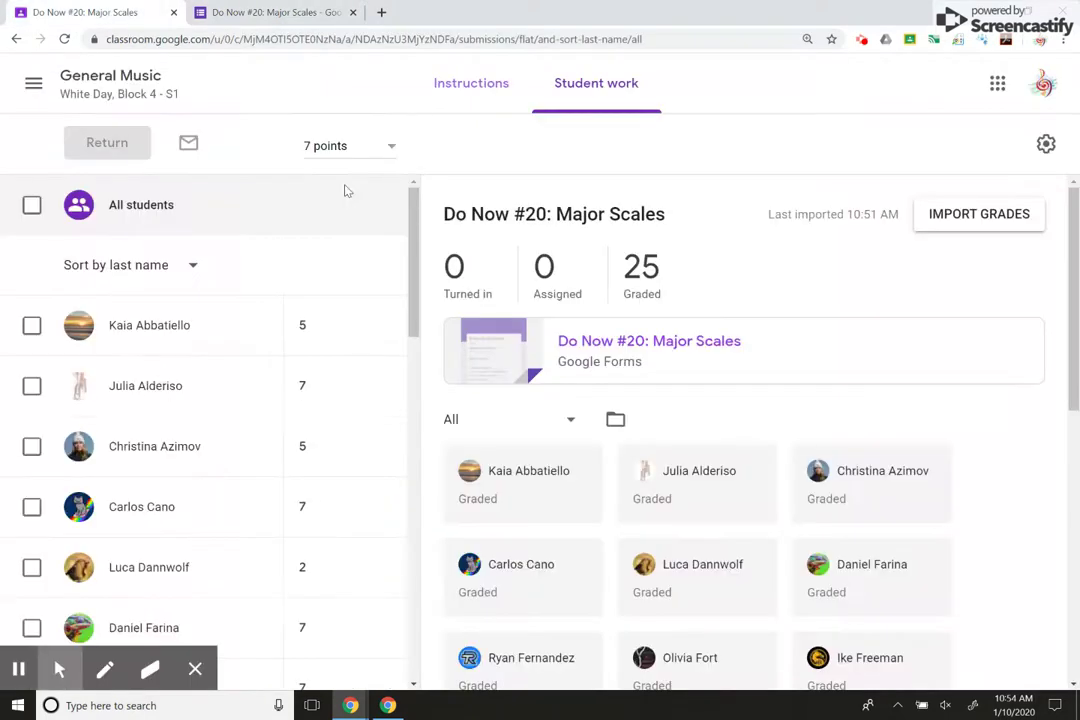
Show the Do Now #20: Major Scales instructions page with its due date, points and attached Form
{"action": "left_click", "coordinate": [498, 86]}
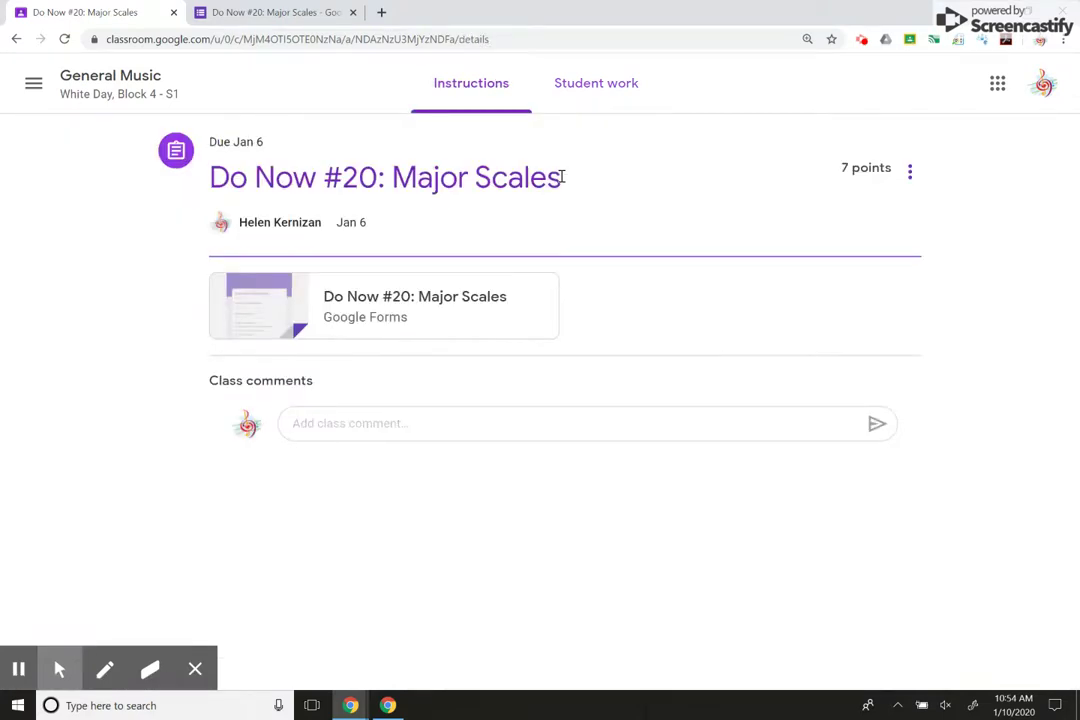